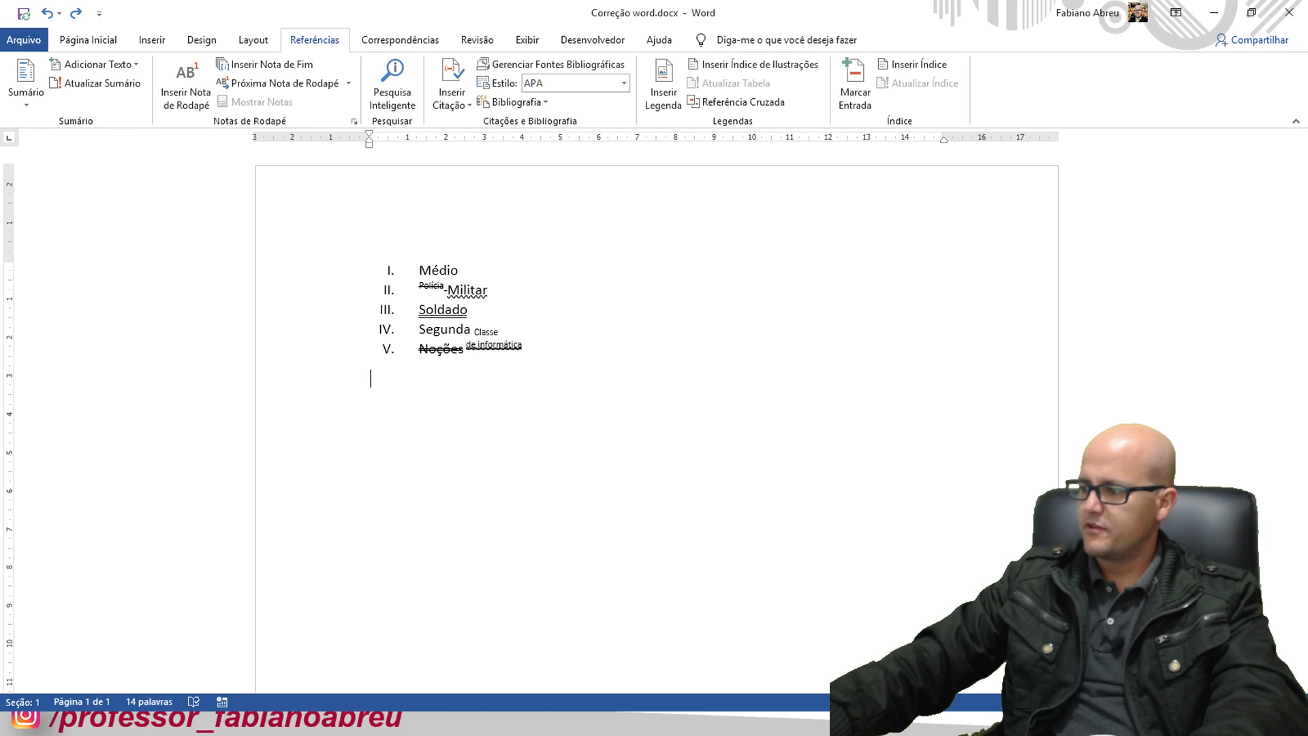
- Apply the Tachado font effect to the word "Médio" in the first list item
{"action": "left_click", "coordinate": [402, 400]}
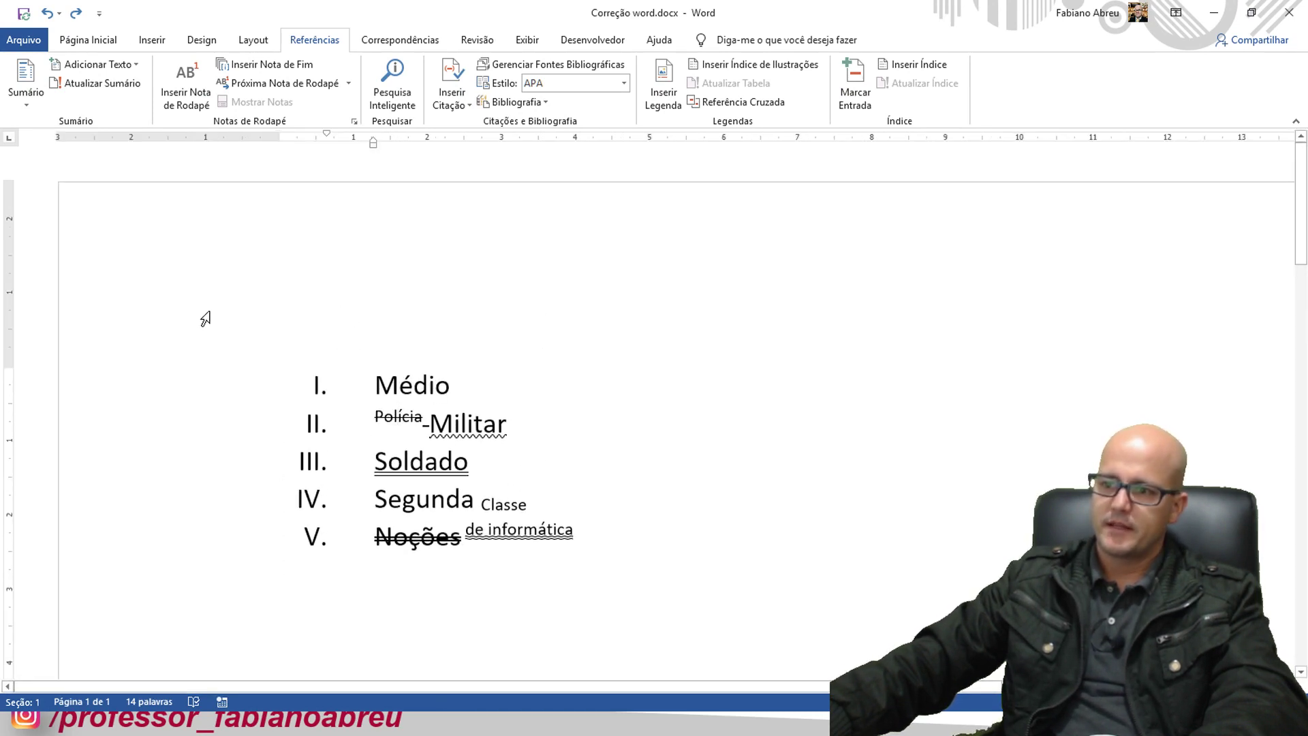
{"action": "left_click", "coordinate": [88, 42]}
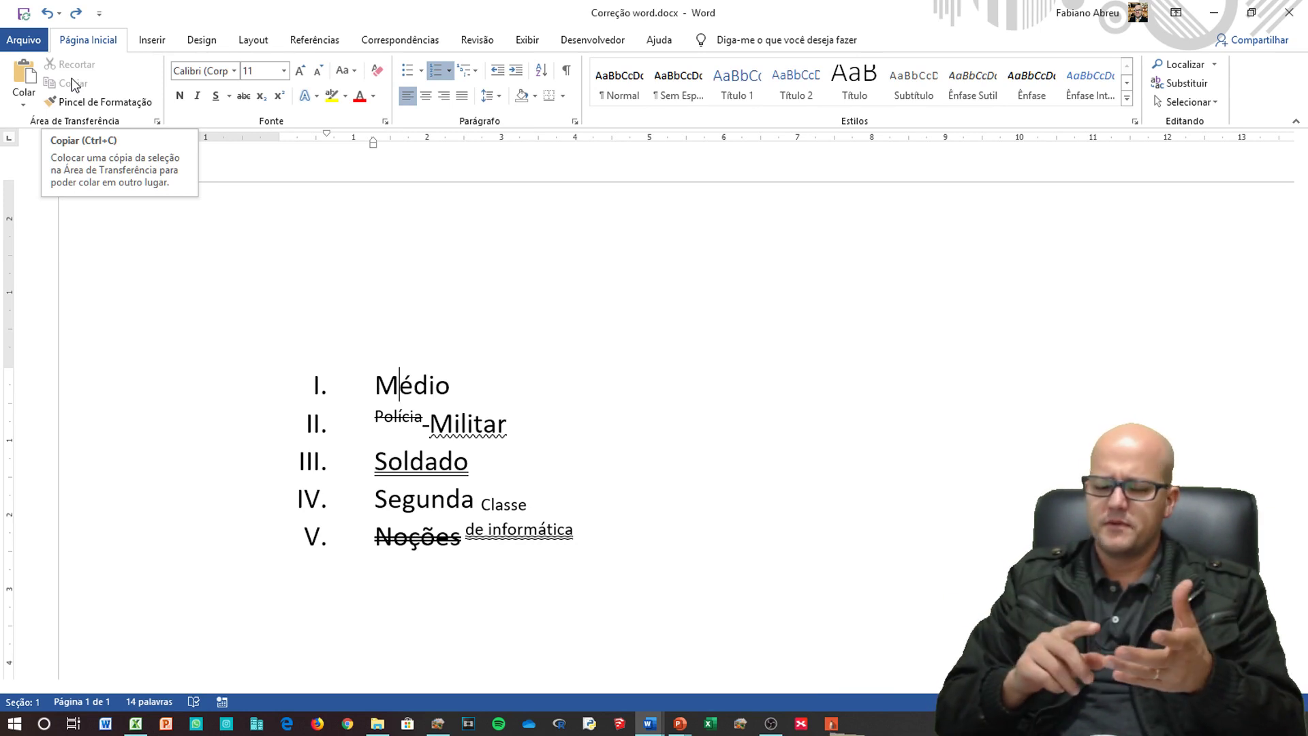
{"action": "scroll", "coordinate": [450, 323], "scroll_direction": "up", "scroll_amount": 3, "text": "ctrl"}
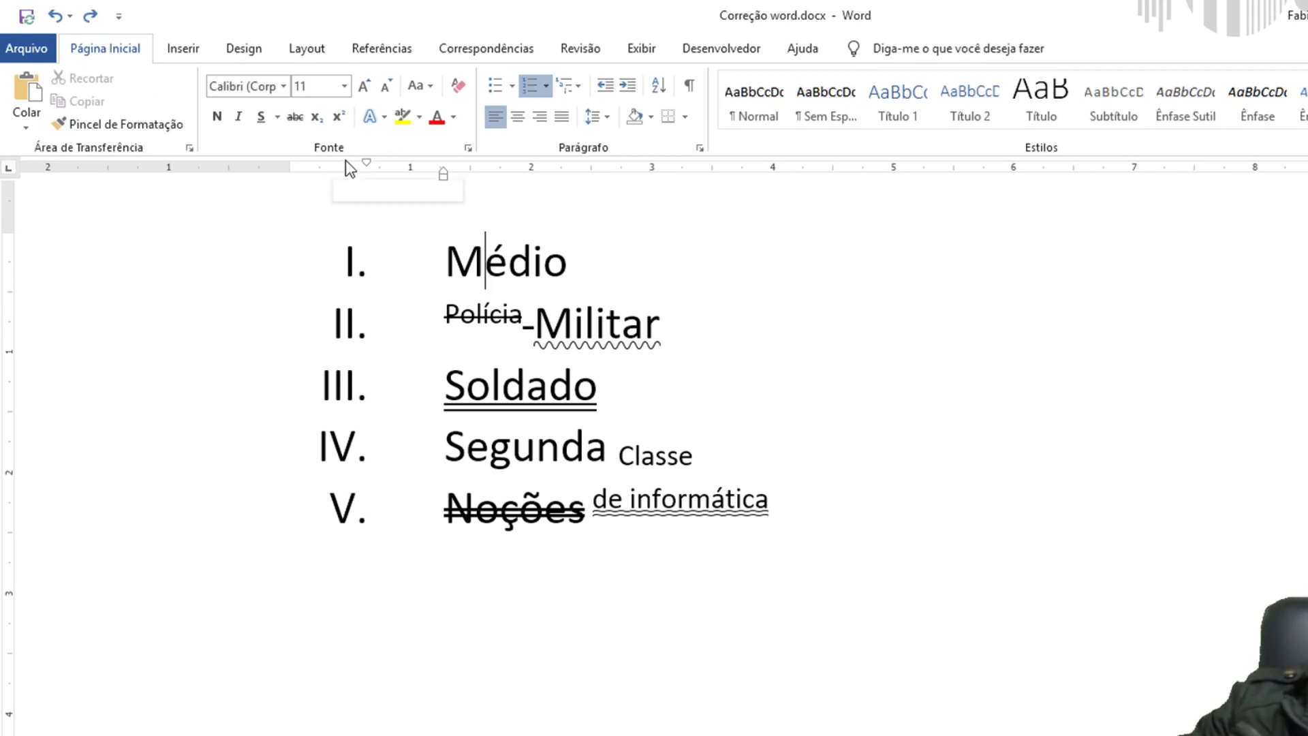
{"action": "left_click", "coordinate": [468, 148]}
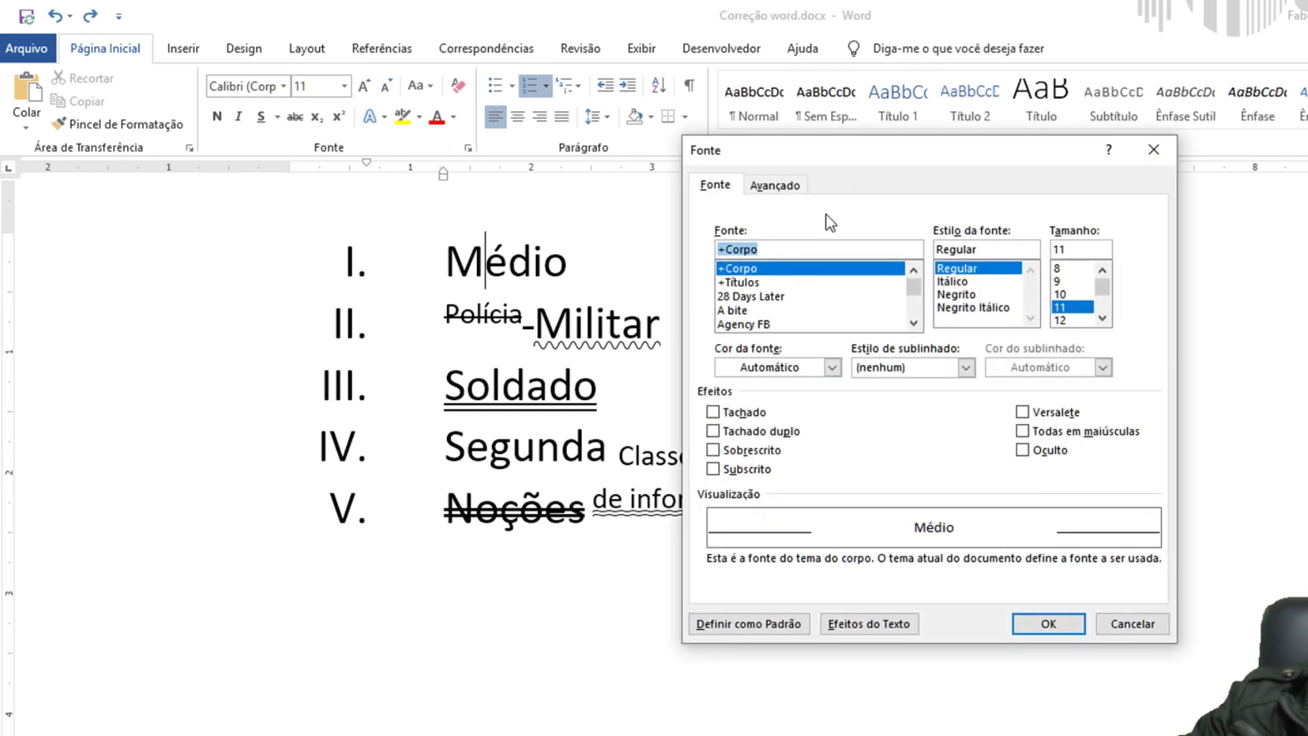
{"action": "left_click_drag", "start_coordinate": [857, 163], "coordinate": [998, 117]}
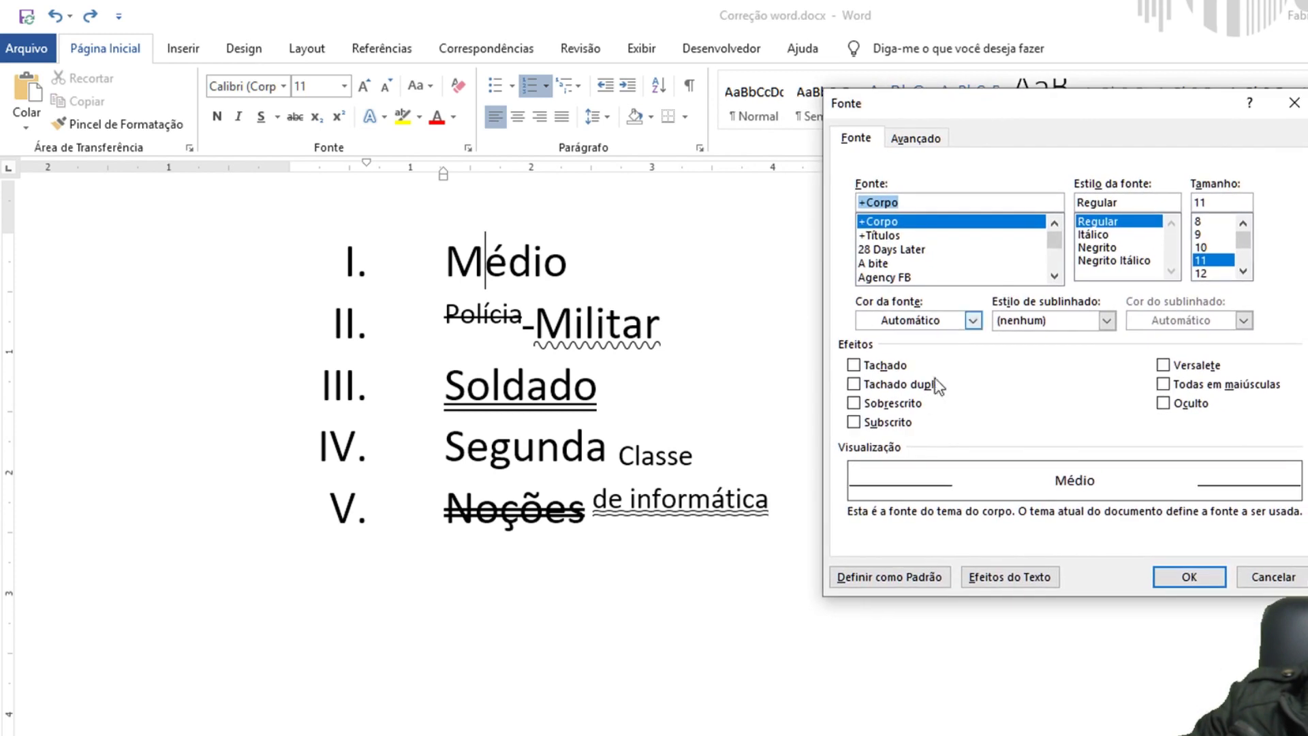
{"action": "left_click", "coordinate": [521, 267]}
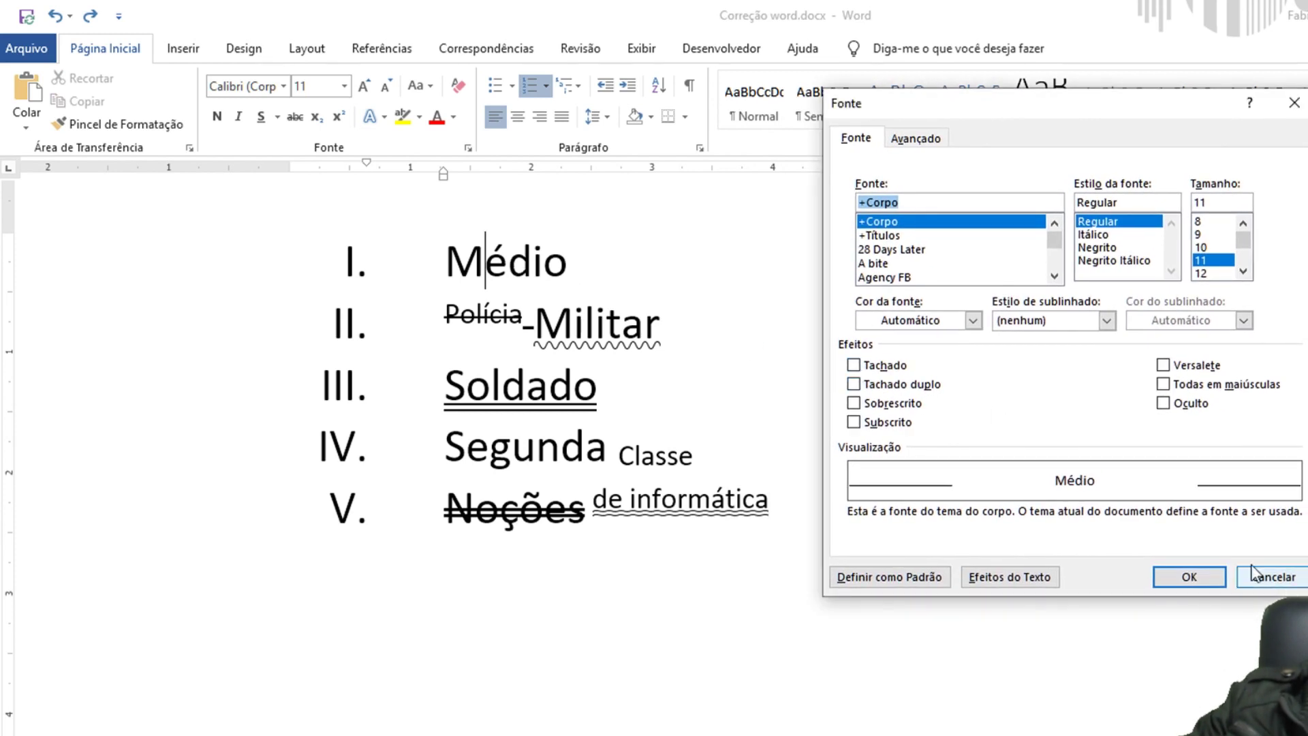
{"action": "left_click", "coordinate": [854, 365]}
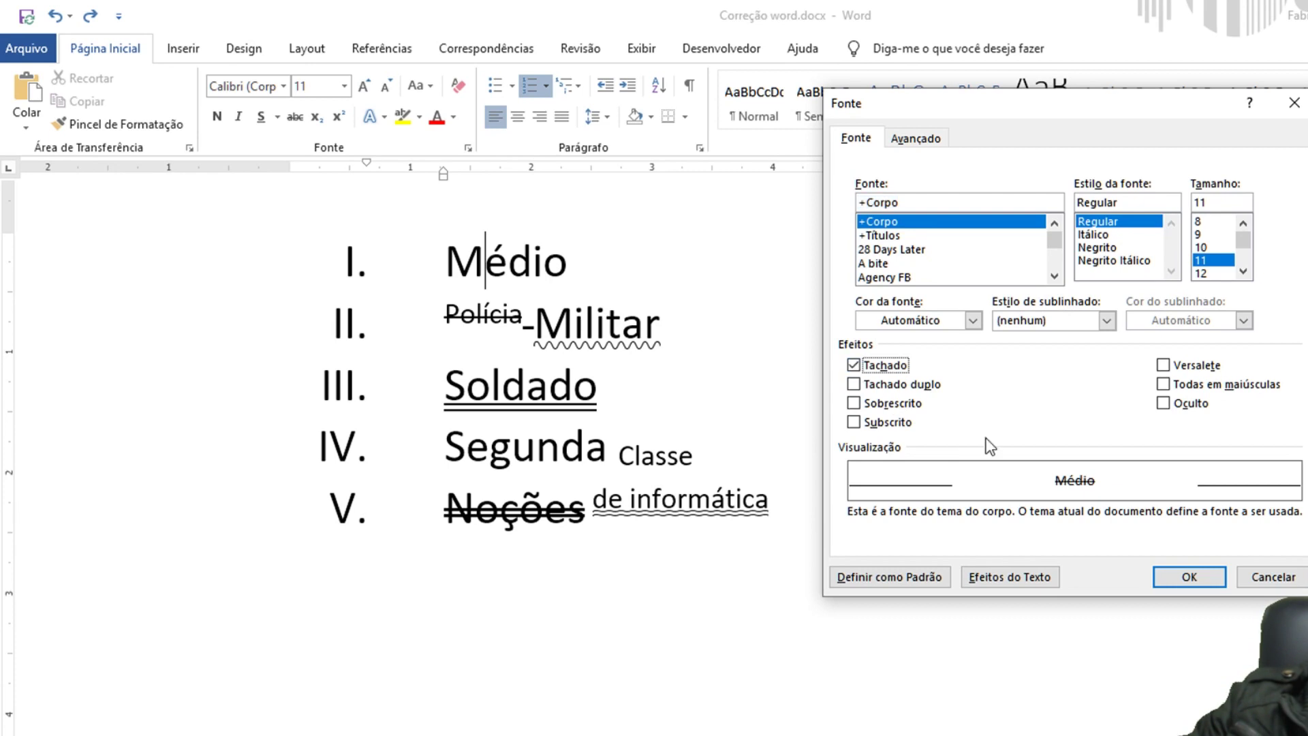
{"action": "left_click", "coordinate": [1190, 576]}
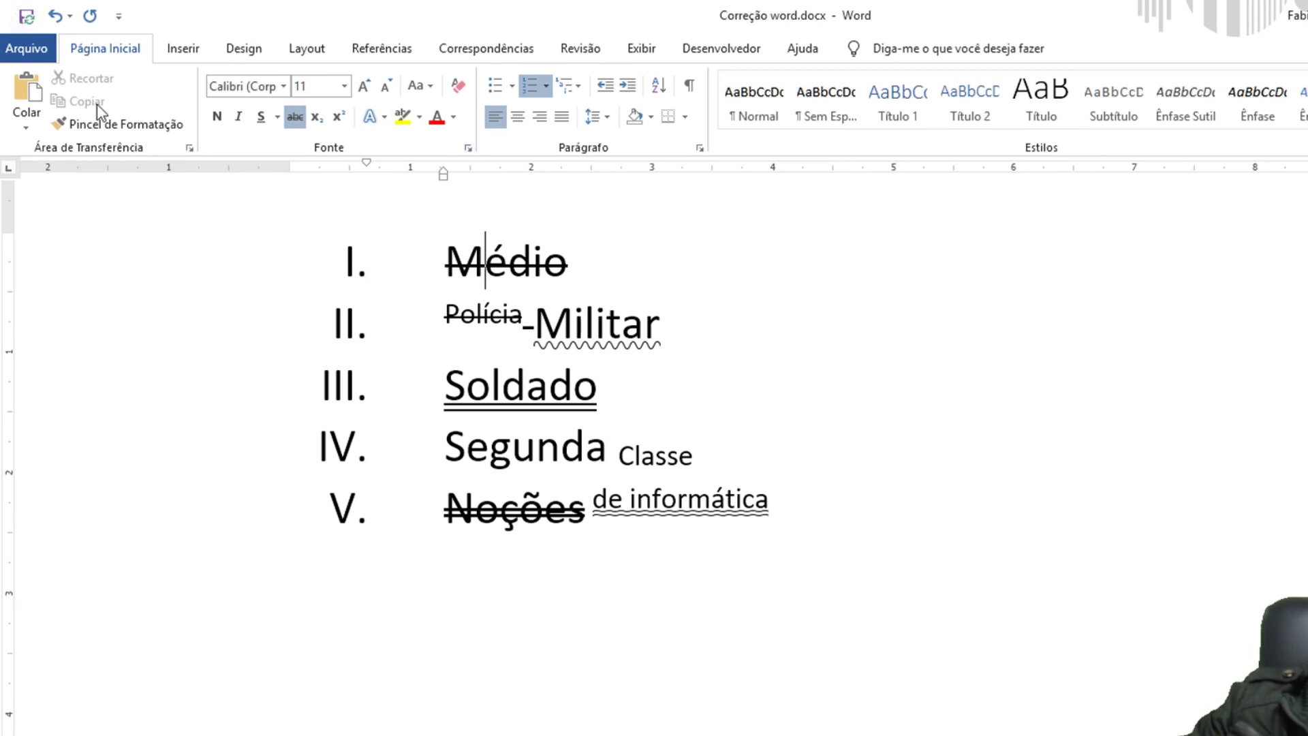
- Remove the Tachado font effect from the word "Médio"
{"action": "left_click", "coordinate": [467, 150]}
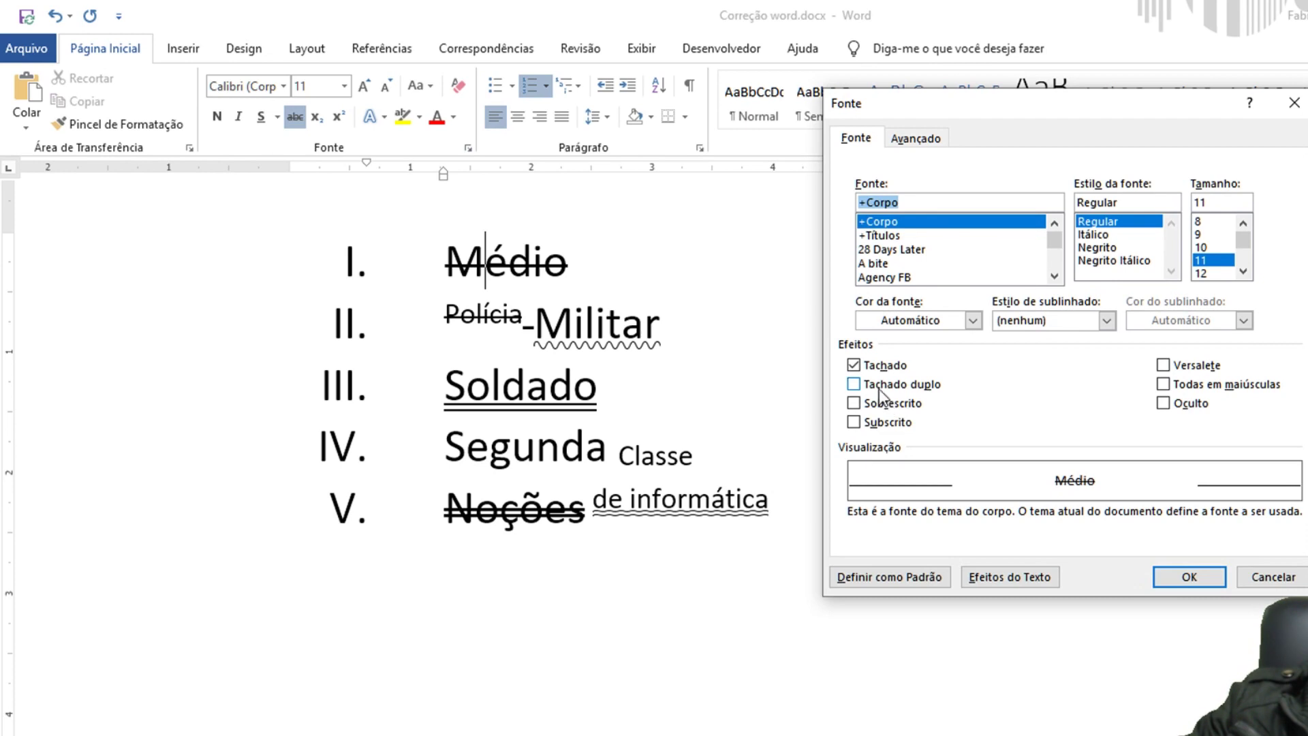
{"action": "left_click", "coordinate": [854, 367]}
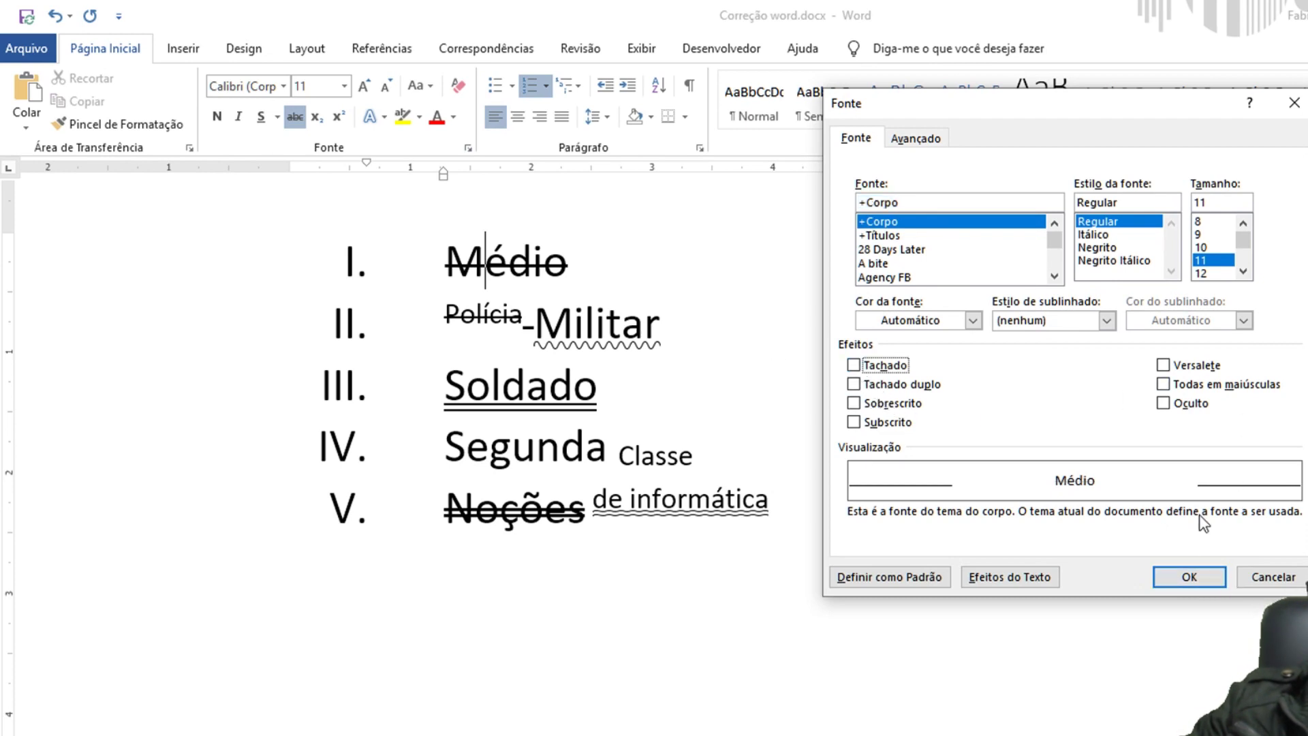
{"action": "left_click", "coordinate": [1189, 579]}
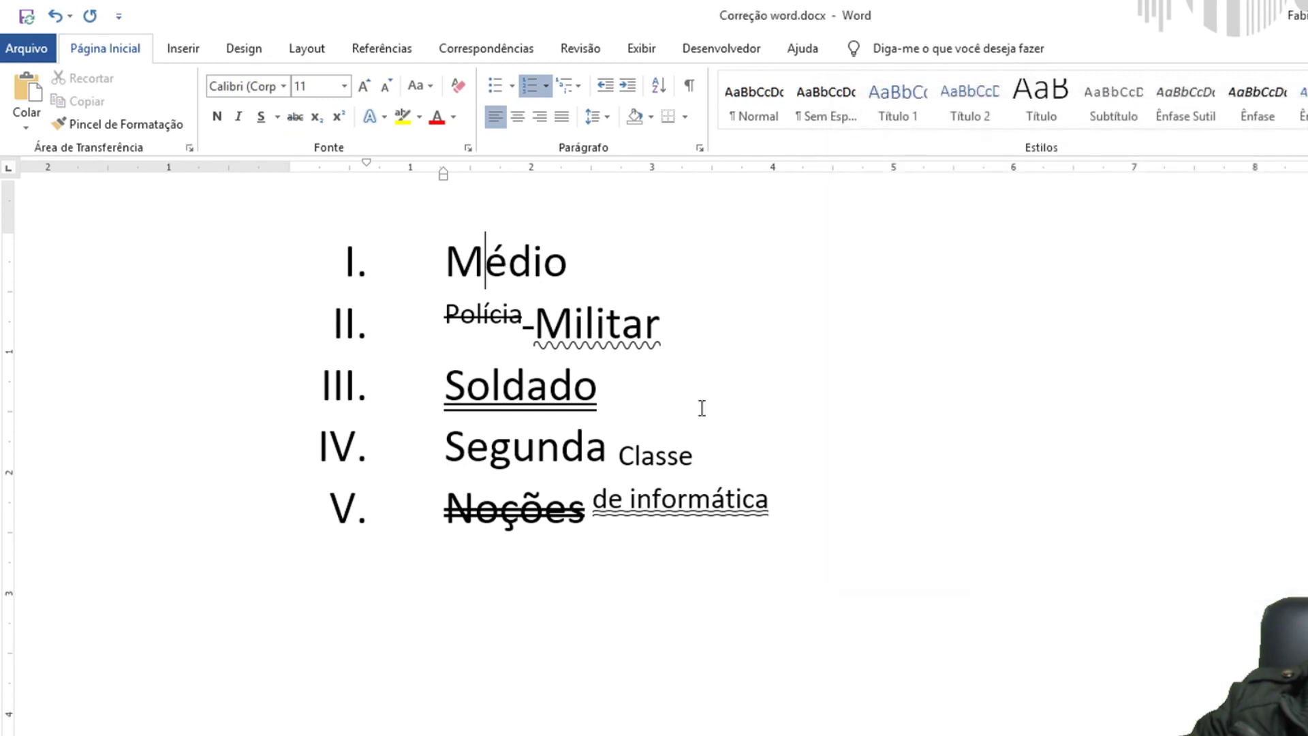
- Inspect the font effects and available underline styles for the word "Polícia" without changing them
{"action": "left_click", "coordinate": [481, 318]}
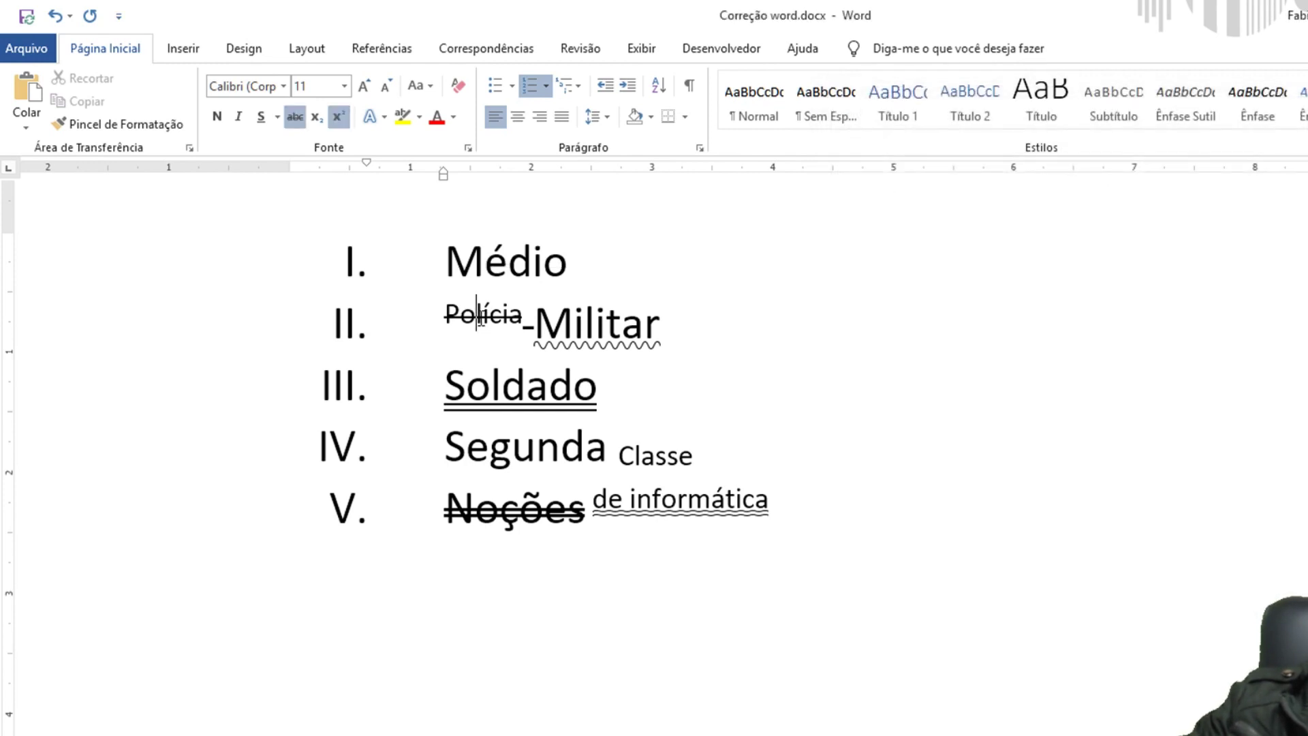
{"action": "left_click", "coordinate": [468, 148]}
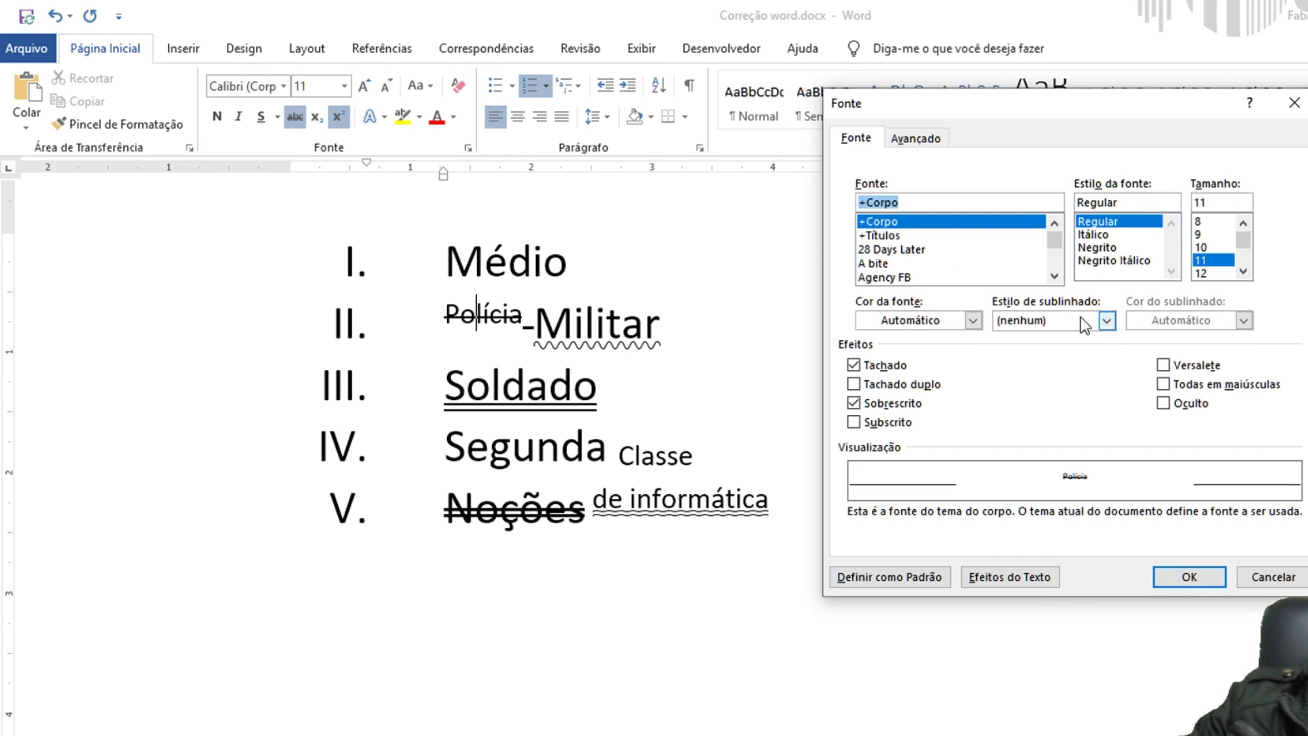
{"action": "left_click", "coordinate": [1107, 321]}
{"action": "left_click_drag", "start_coordinate": [1107, 373], "coordinate": [1111, 424]}
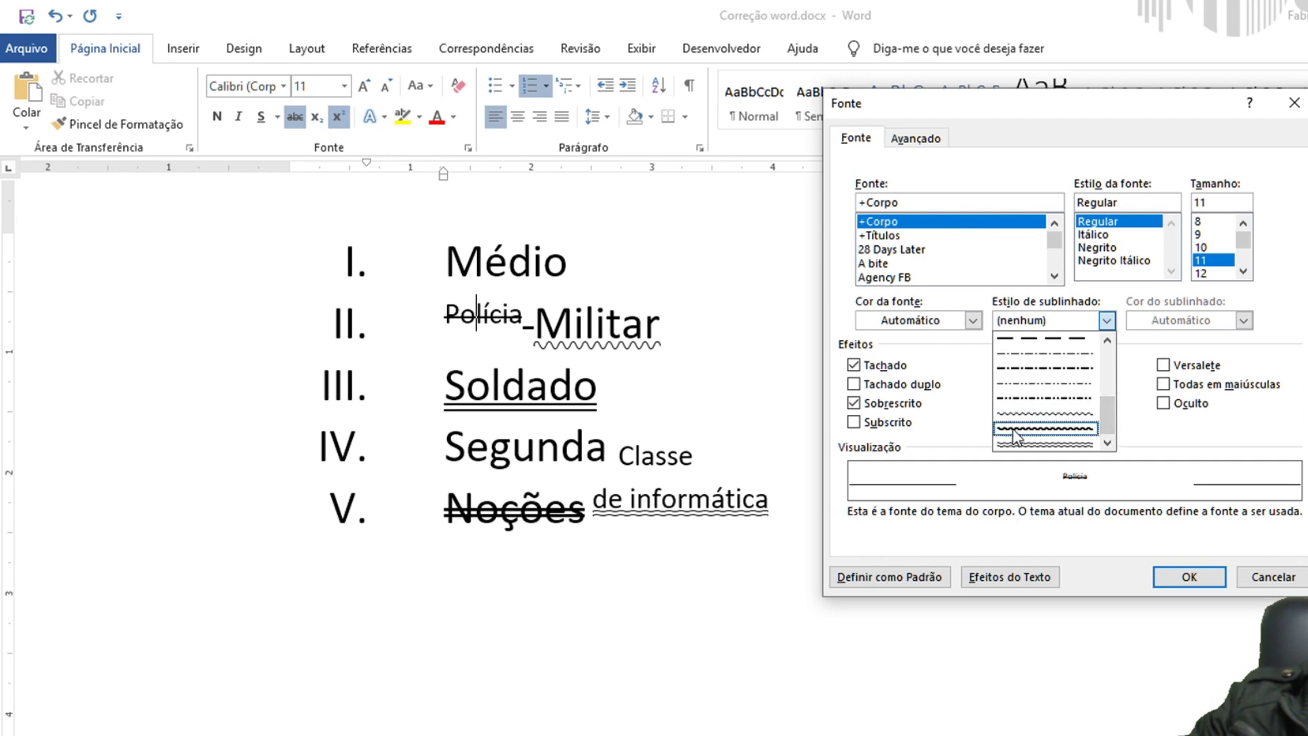
{"action": "left_click", "coordinate": [1083, 109]}
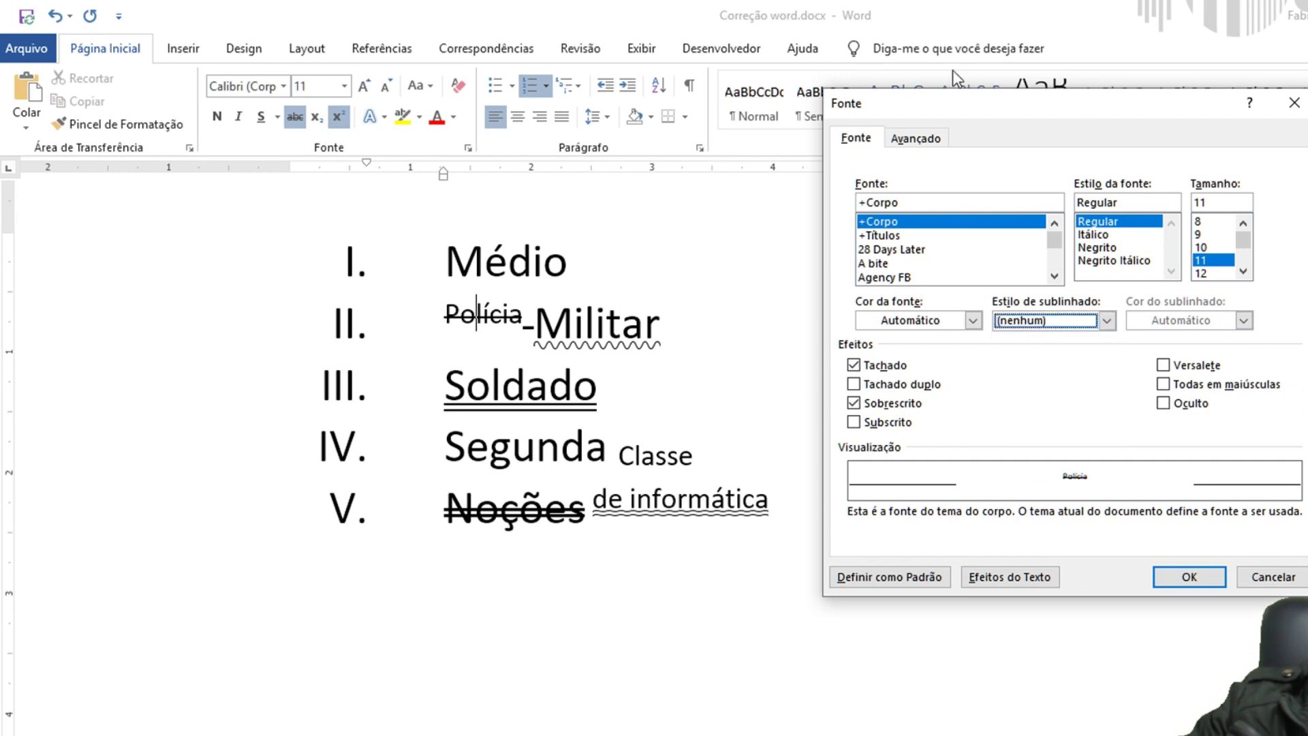
{"action": "left_click", "coordinate": [1272, 576]}
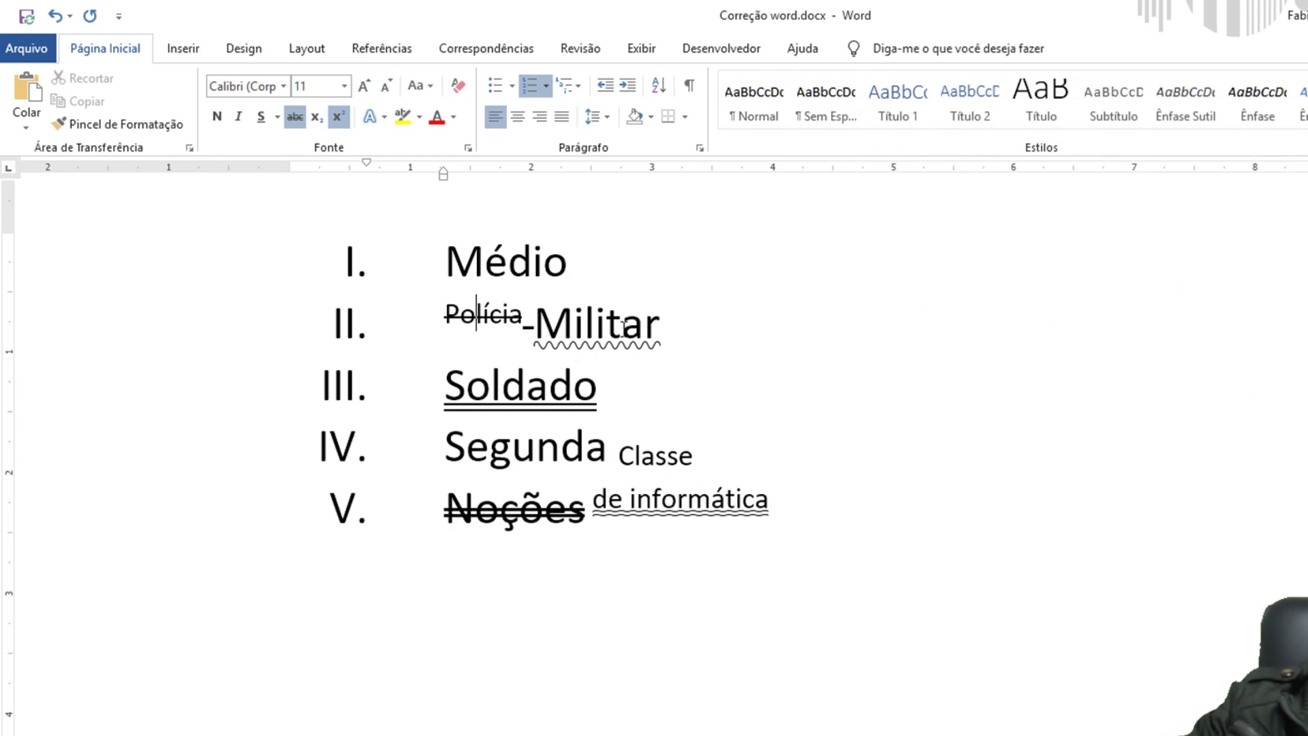
- Examine the font settings of the word "Militar", including its underline style and effects, without changing anything
{"action": "left_click", "coordinate": [607, 326]}
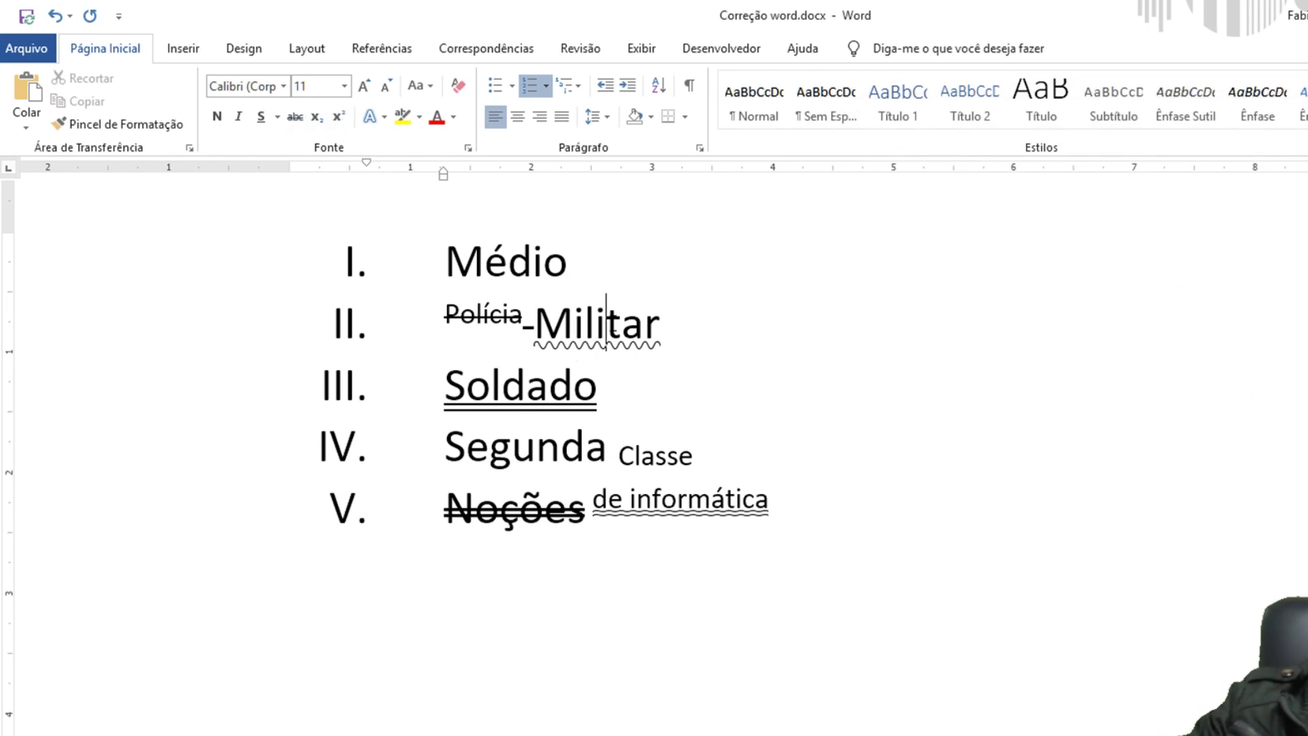
{"action": "left_click", "coordinate": [468, 148]}
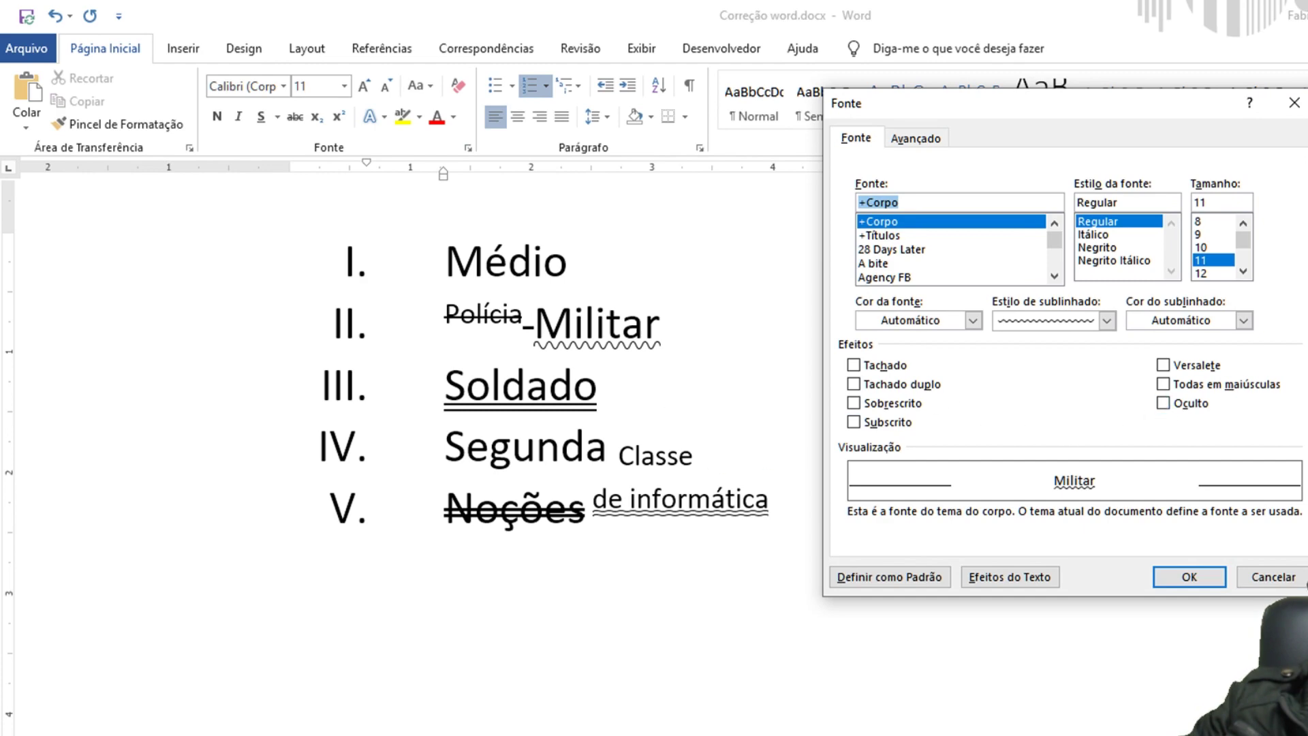
{"action": "left_click", "coordinate": [1275, 576]}
{"action": "left_click", "coordinate": [616, 344]}
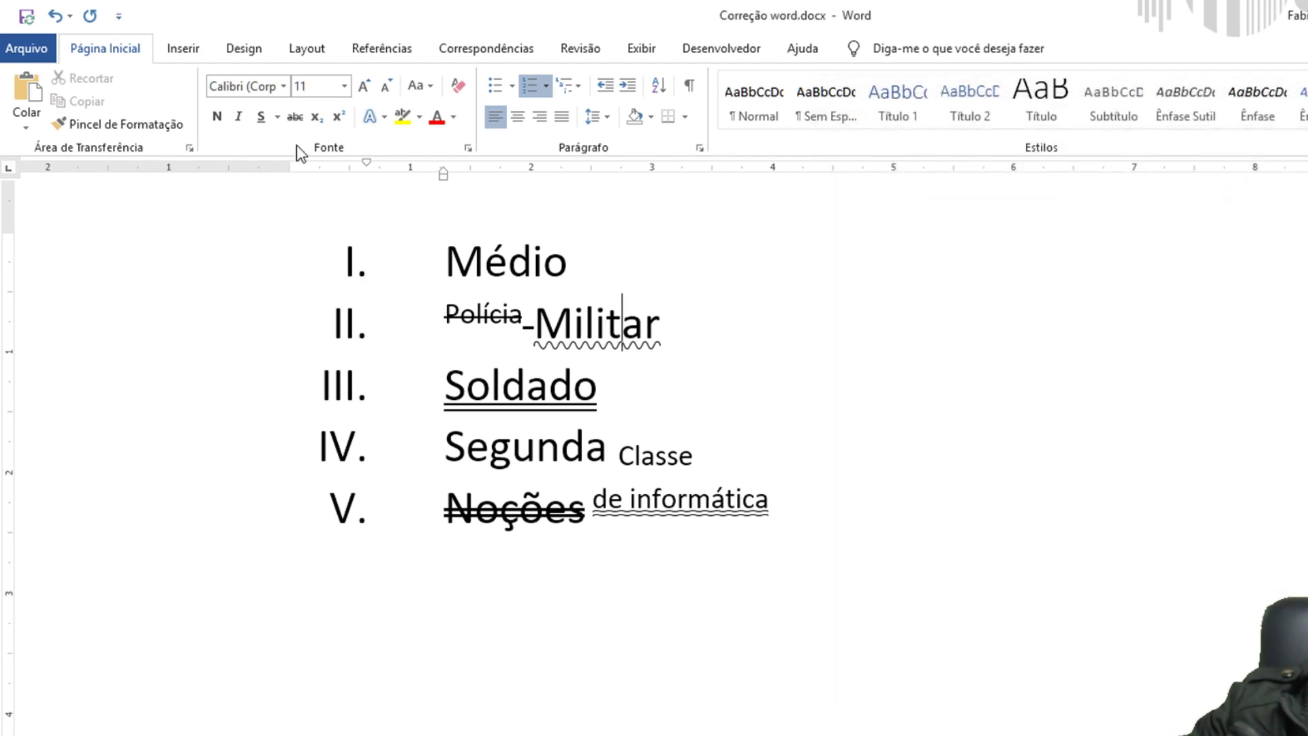
{"action": "left_click", "coordinate": [469, 149]}
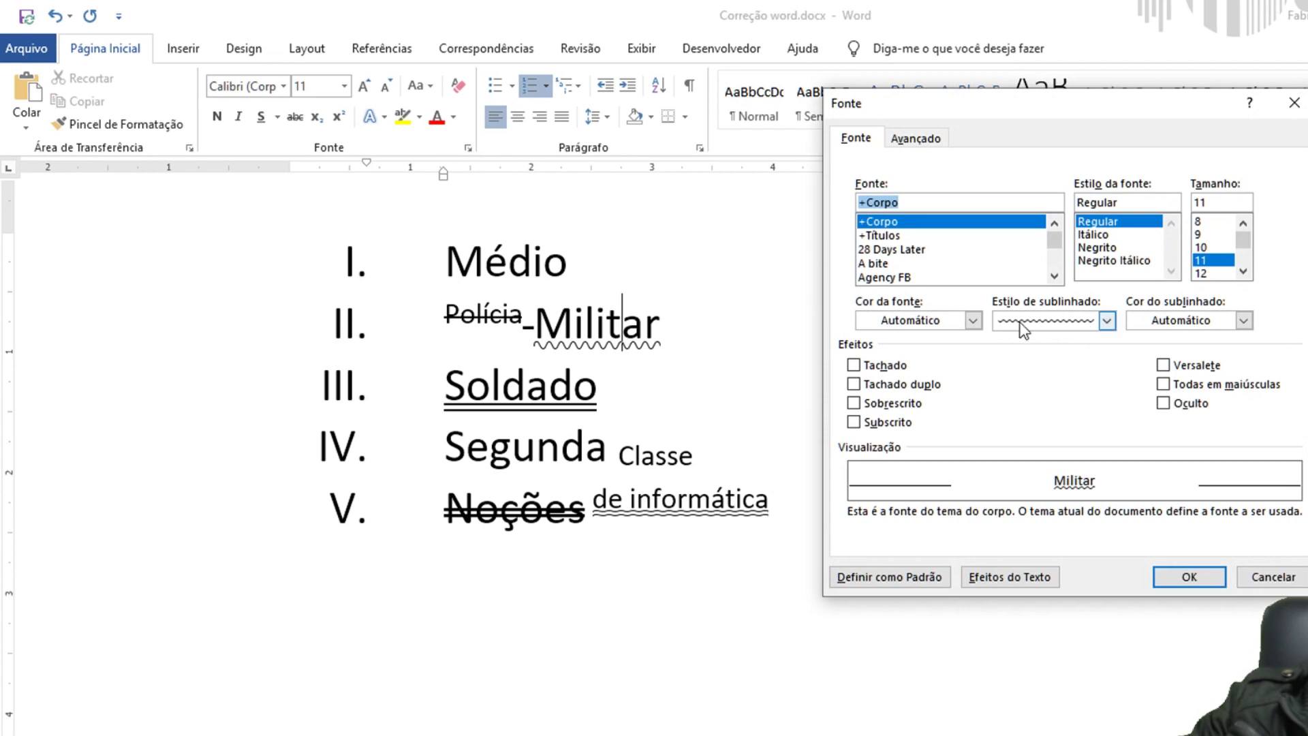
{"action": "left_click", "coordinate": [1274, 577]}
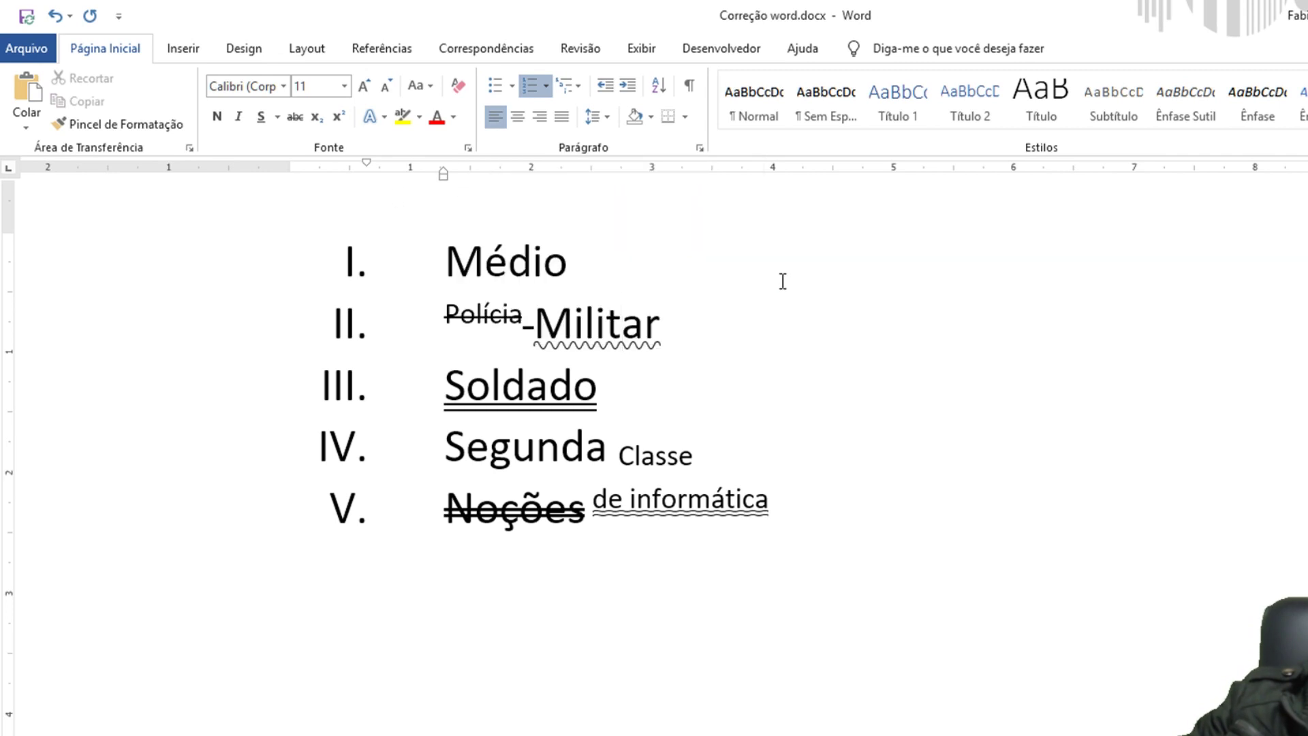
{"action": "key", "text": "ctrl+d"}
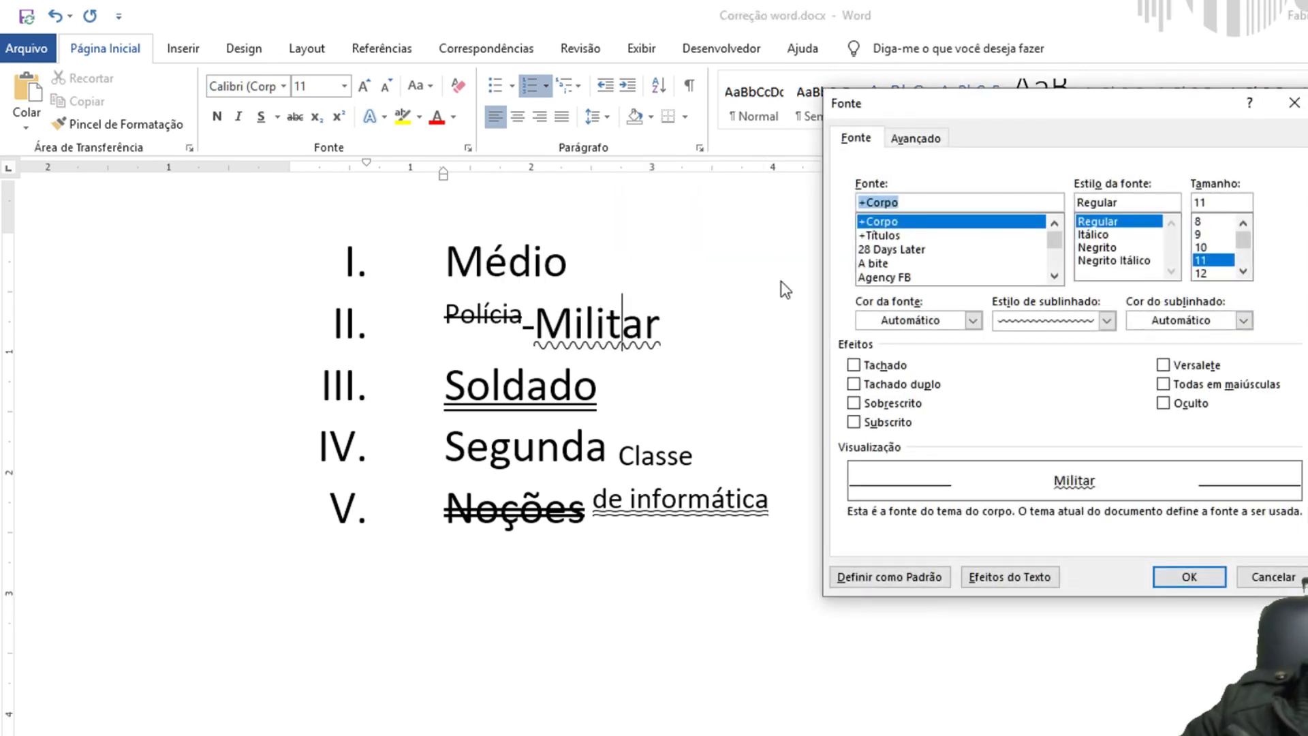
{"action": "left_click_drag", "start_coordinate": [991, 109], "coordinate": [715, 108]}
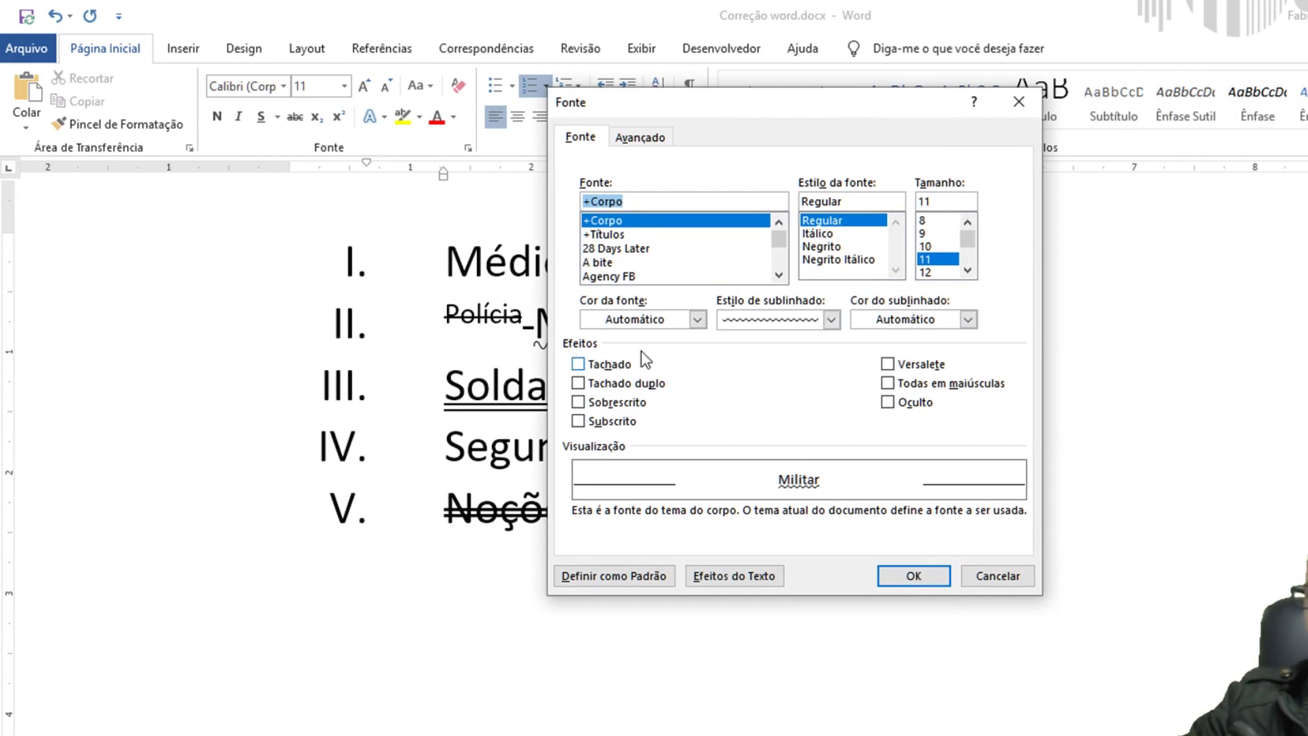
{"action": "left_click", "coordinate": [1019, 102]}
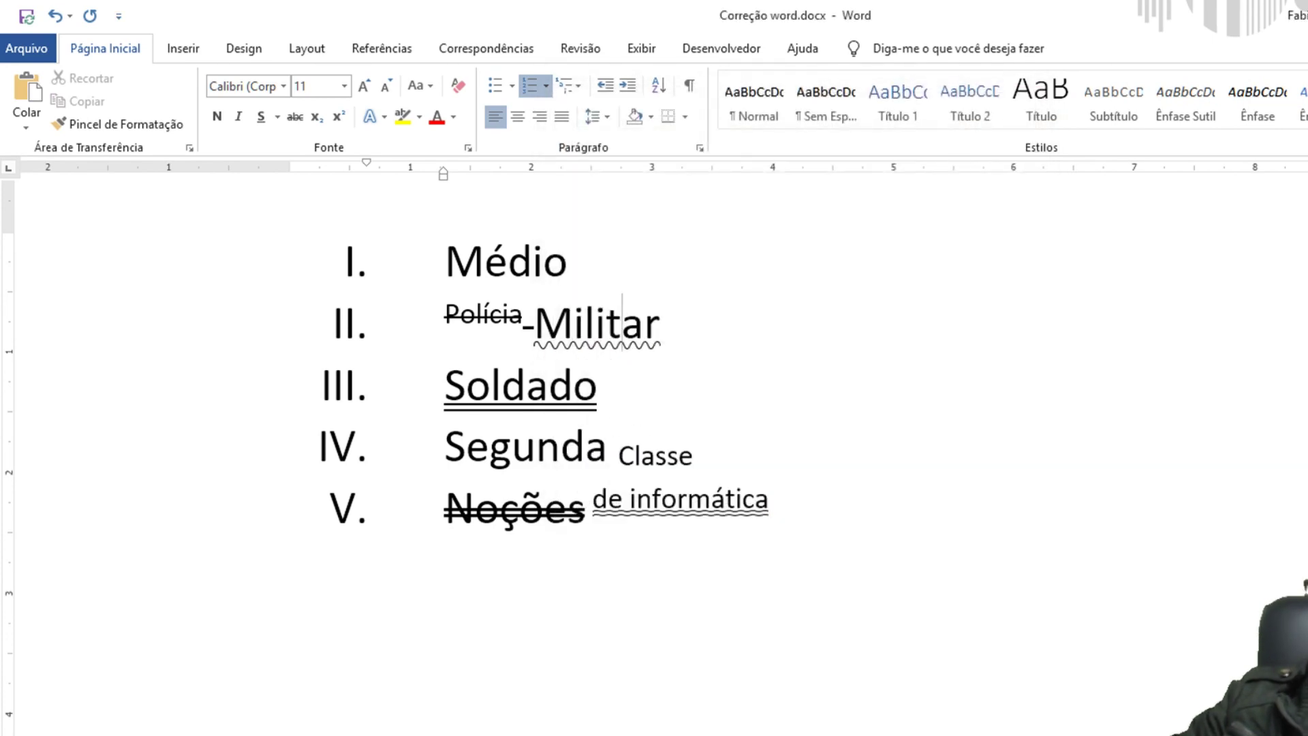
- Close the document Correção word.docx and save its changes
{"action": "key", "text": "alt+F4"}
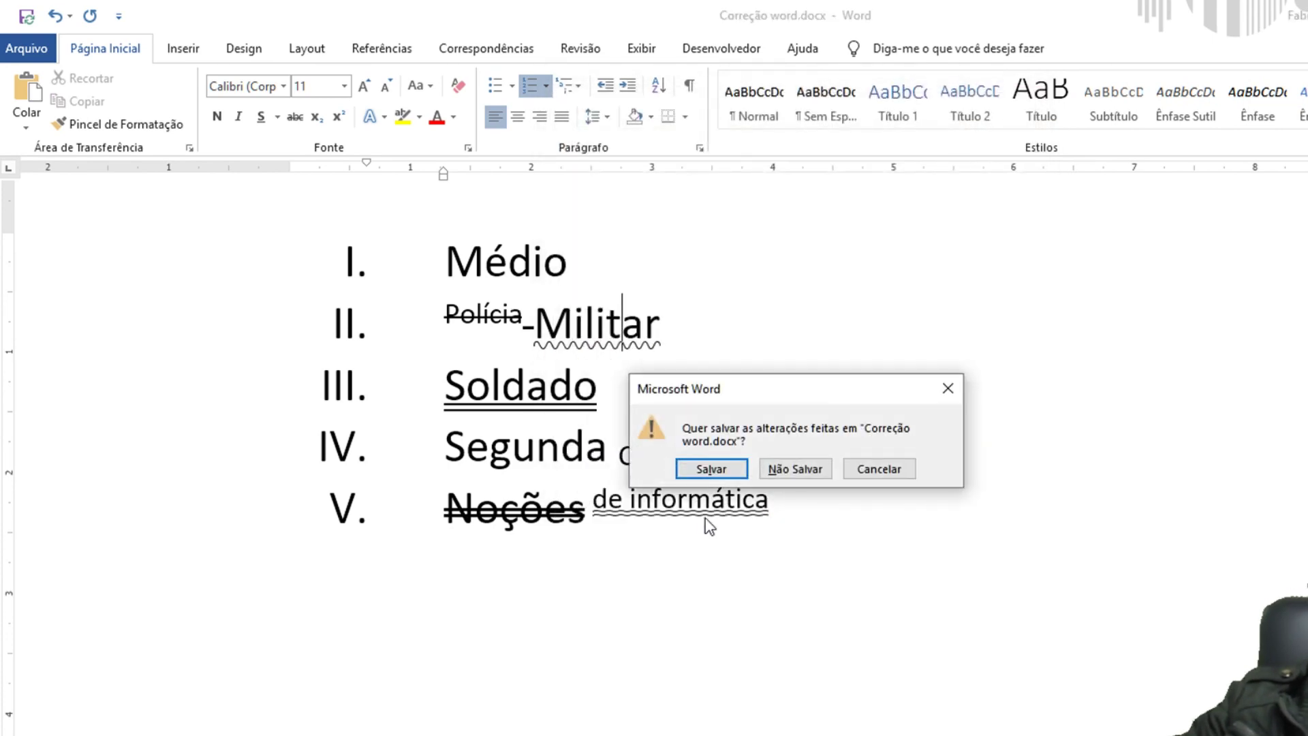
{"action": "left_click", "coordinate": [713, 466]}
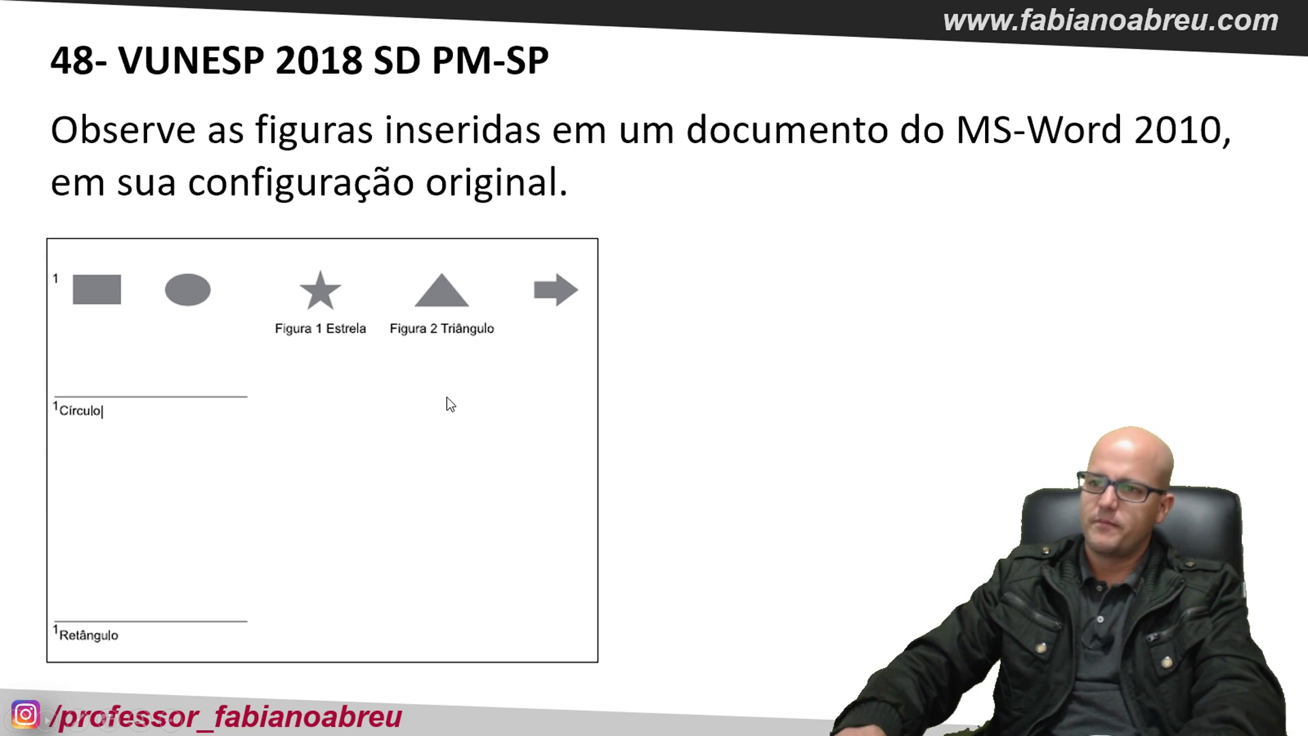
{"action": "key", "text": "Right"}
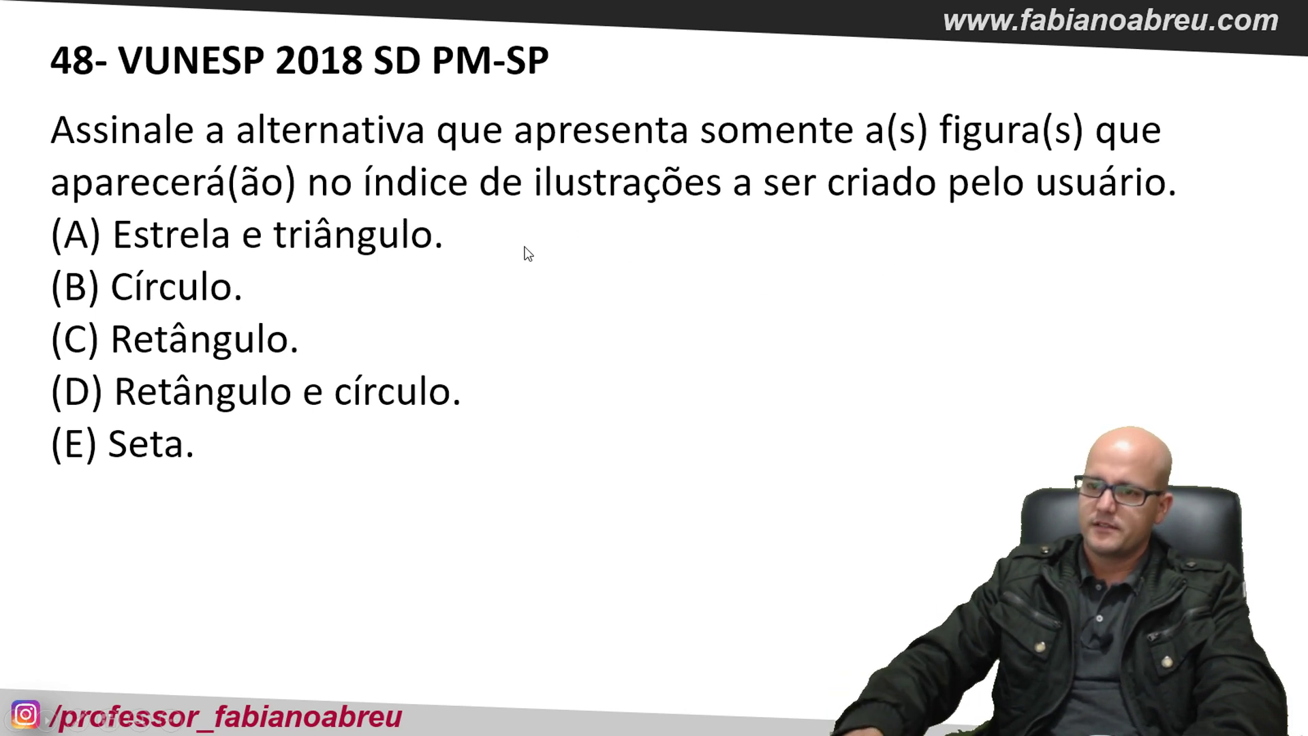
{"action": "key", "text": "Left"}
- Switch to the course PDF in Adobe Acrobat Reader, review its sections on cross-references, captions and the illustration index, and close it
{"action": "key", "text": "alt+Tab"}
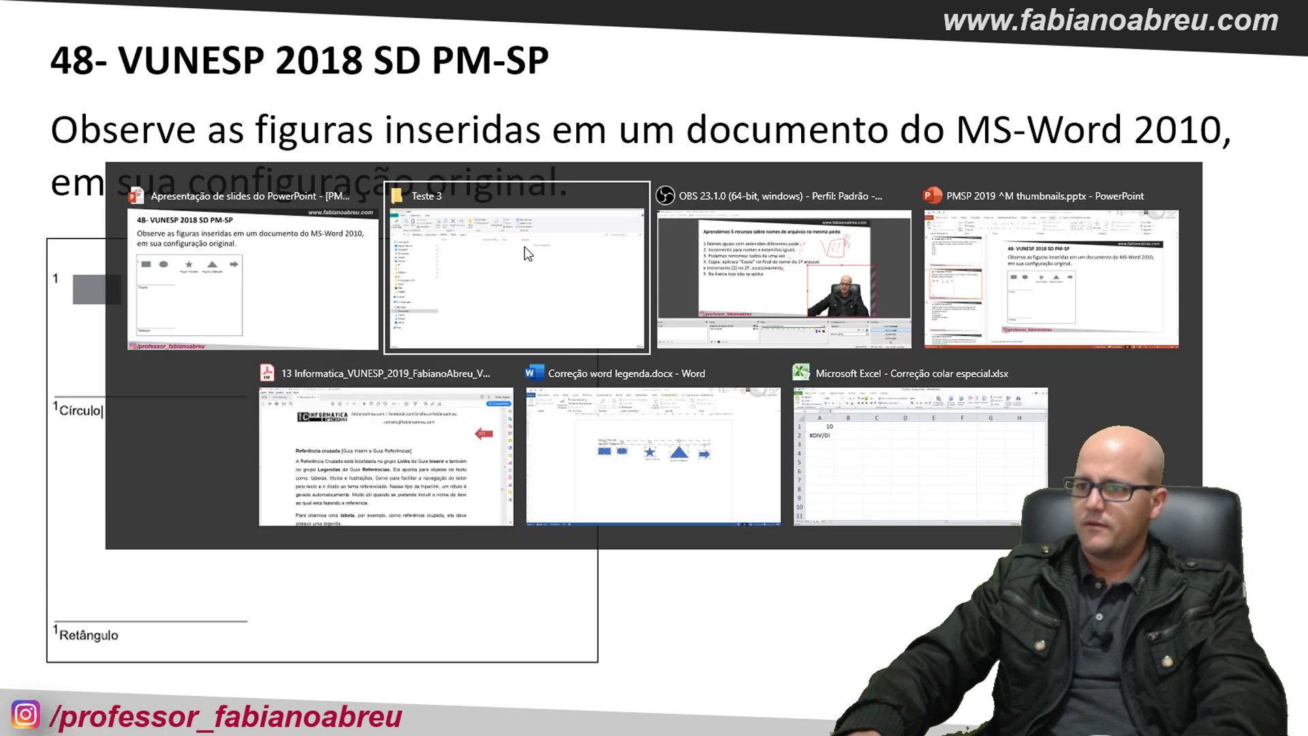
{"action": "key", "text": "alt+Tab"}
{"action": "key", "text": "alt+Tab"}
{"action": "key", "text": "alt+Tab"}
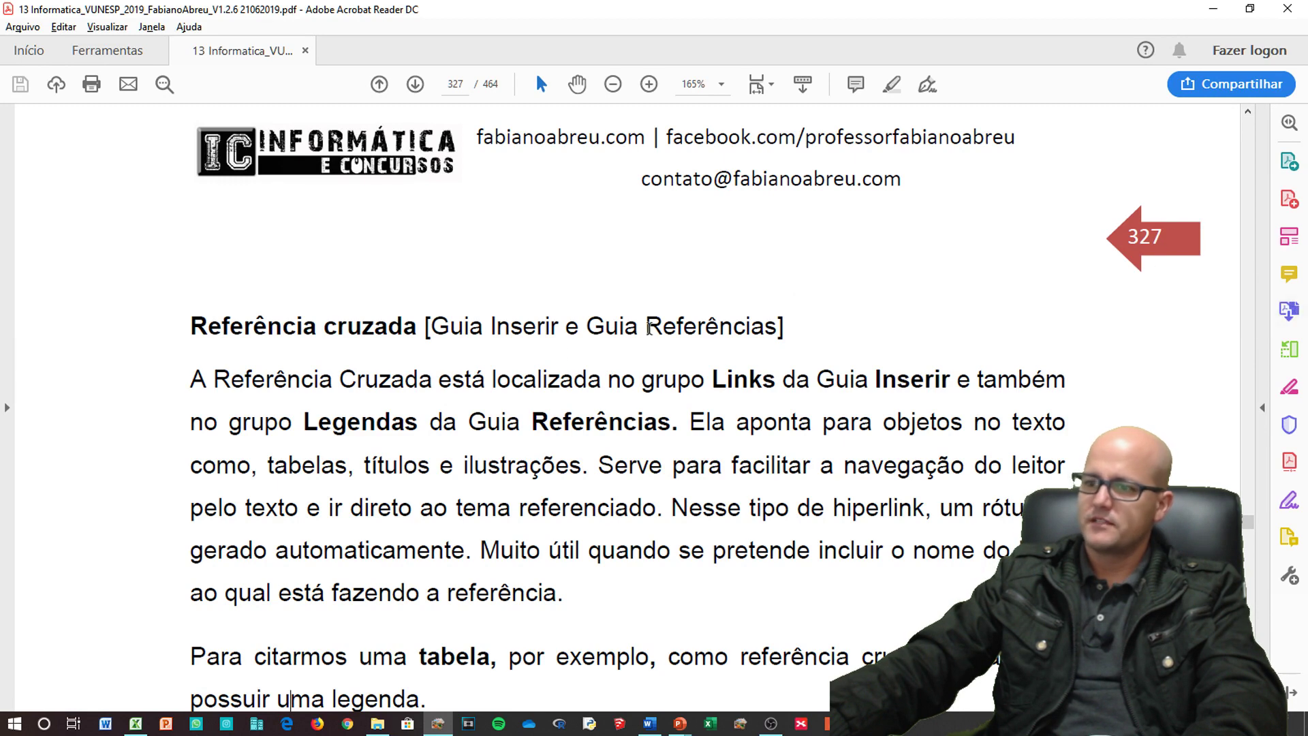
{"action": "scroll", "coordinate": [330, 334], "scroll_direction": "down", "scroll_amount": 3}
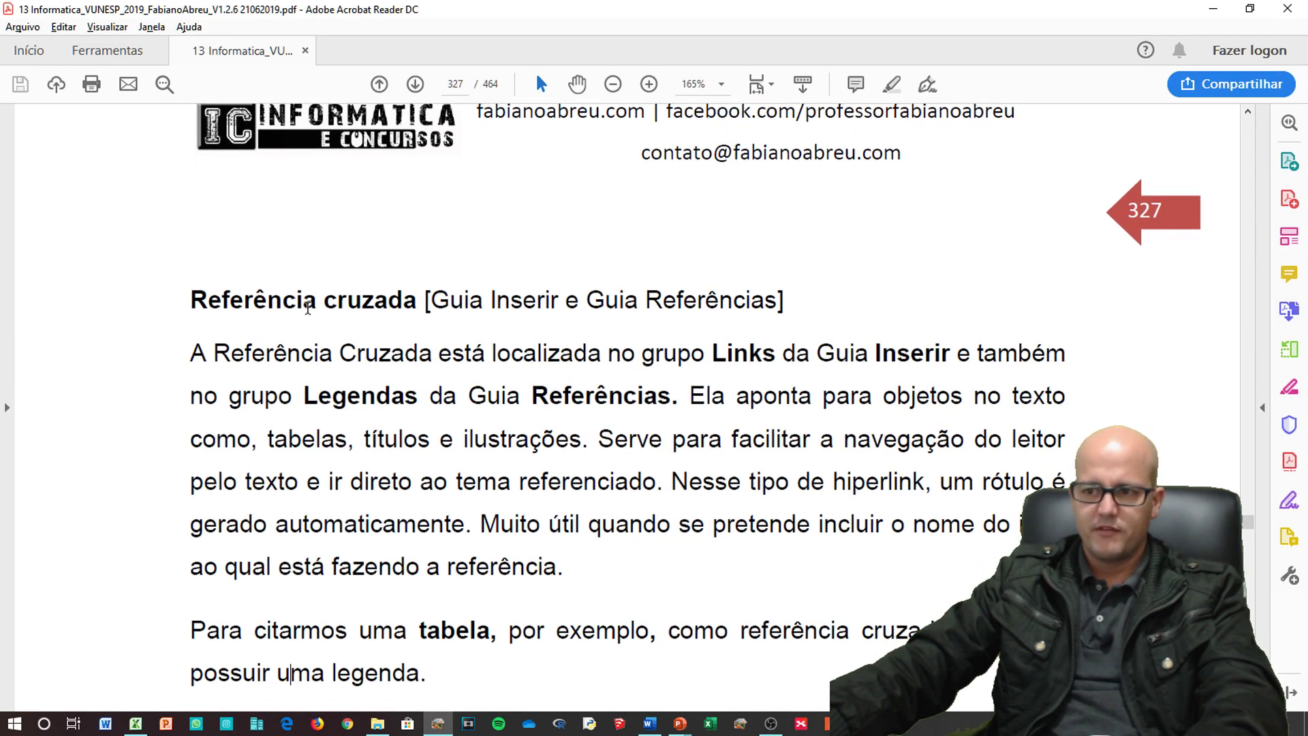
{"action": "scroll", "coordinate": [329, 325], "scroll_direction": "down", "scroll_amount": 10}
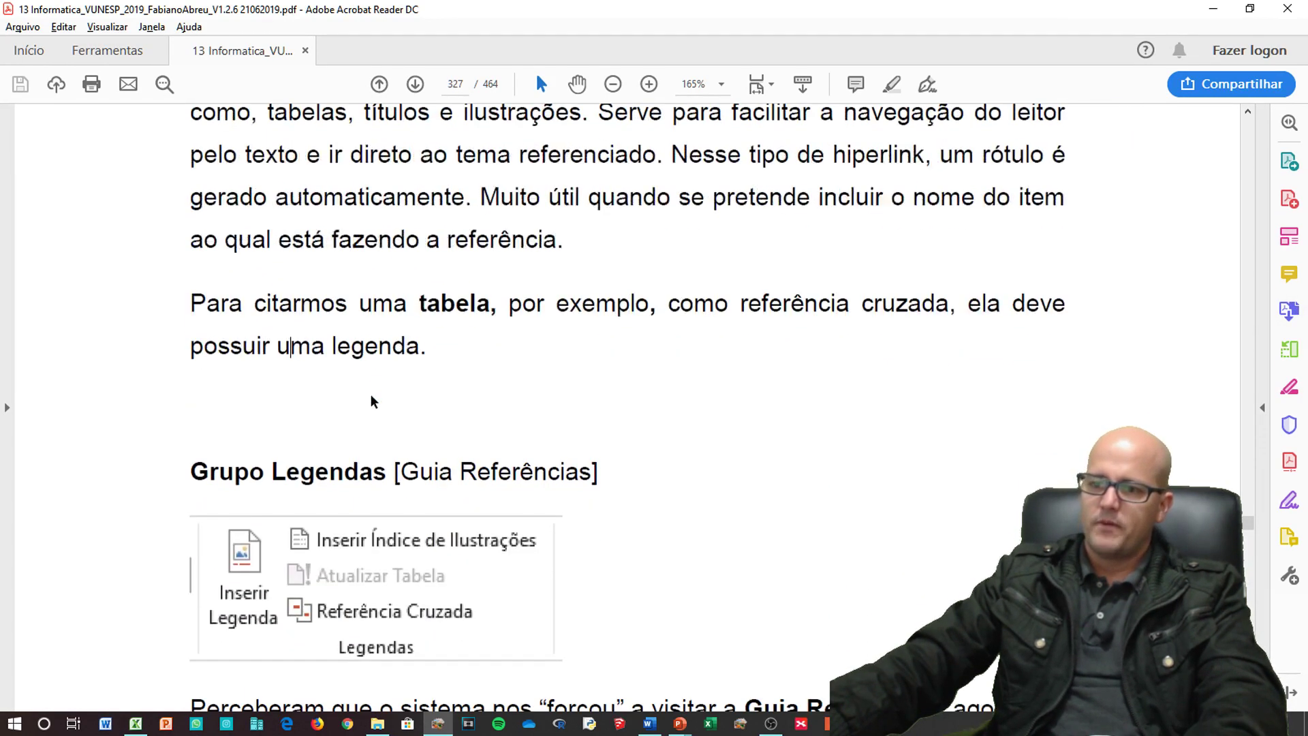
{"action": "scroll", "coordinate": [306, 394], "scroll_direction": "down", "scroll_amount": 3}
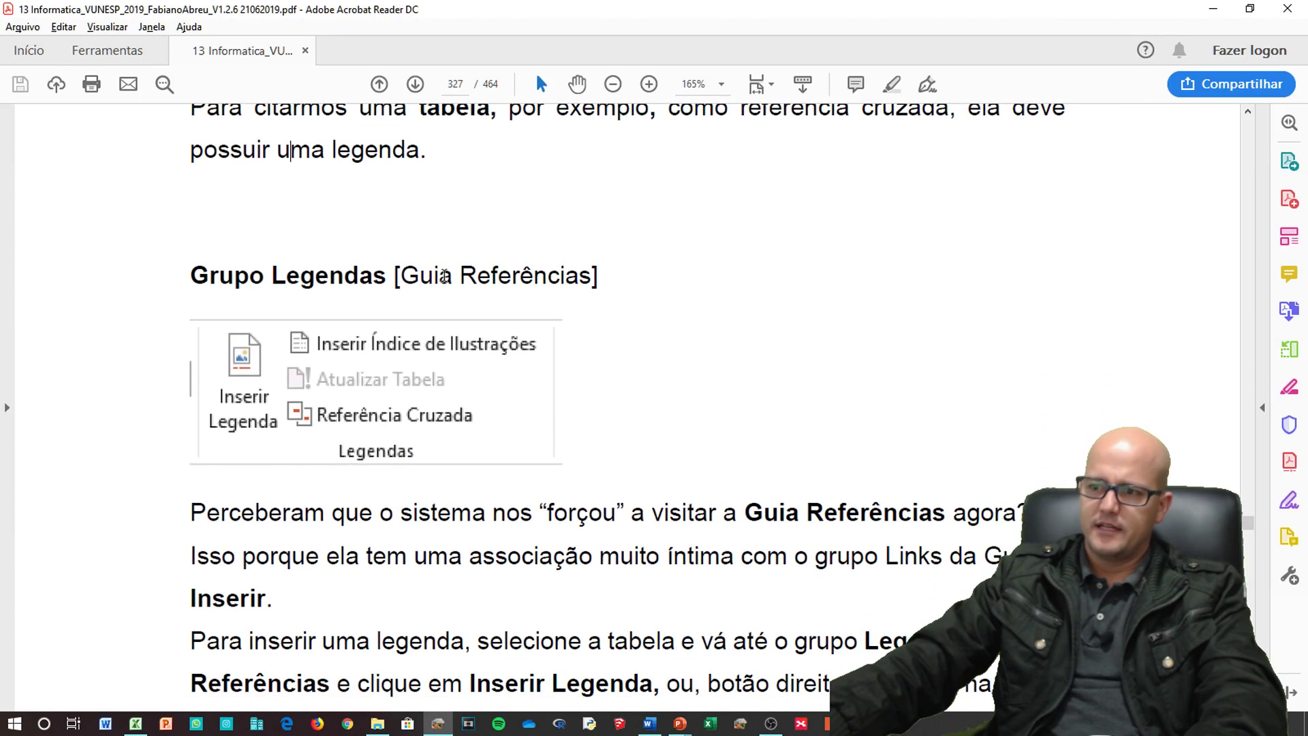
{"action": "scroll", "coordinate": [415, 327], "scroll_direction": "down", "scroll_amount": 2}
{"action": "scroll", "coordinate": [414, 328], "scroll_direction": "down", "scroll_amount": 7}
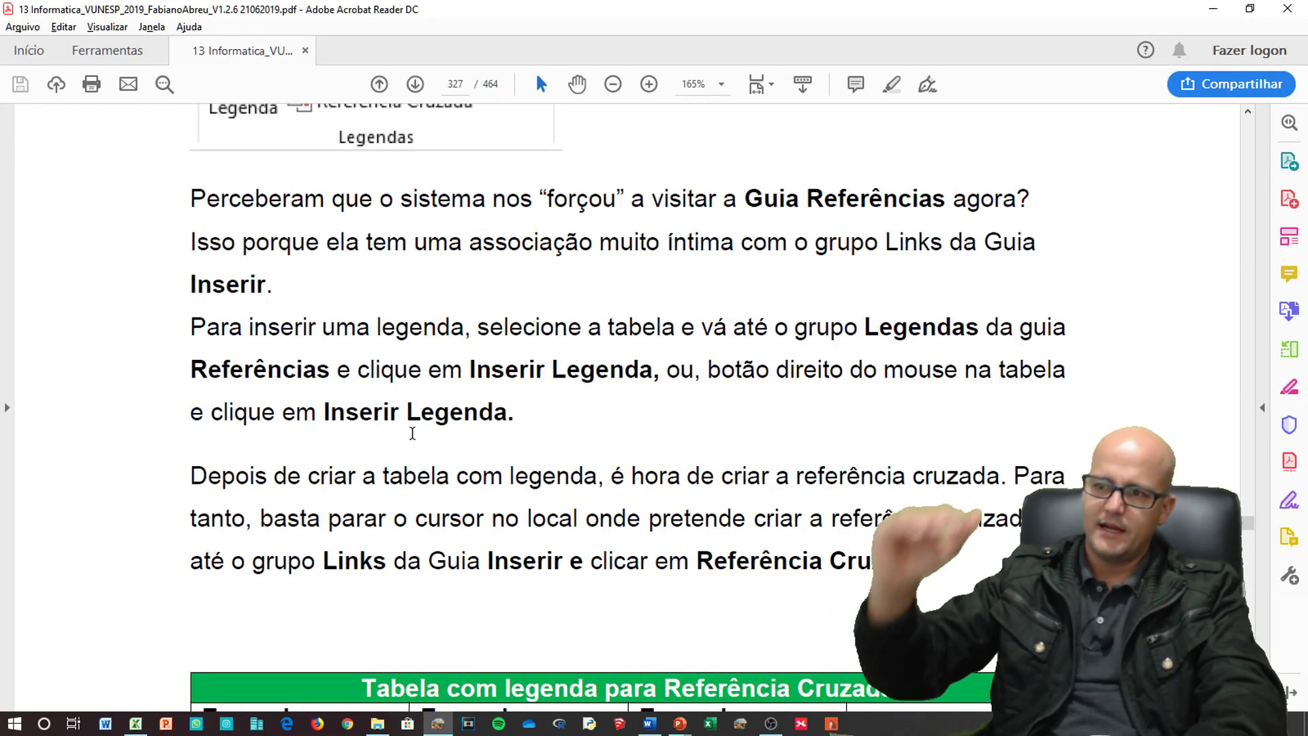
{"action": "scroll", "coordinate": [477, 377], "scroll_direction": "down", "scroll_amount": 10}
{"action": "scroll", "coordinate": [582, 408], "scroll_direction": "down", "scroll_amount": 10}
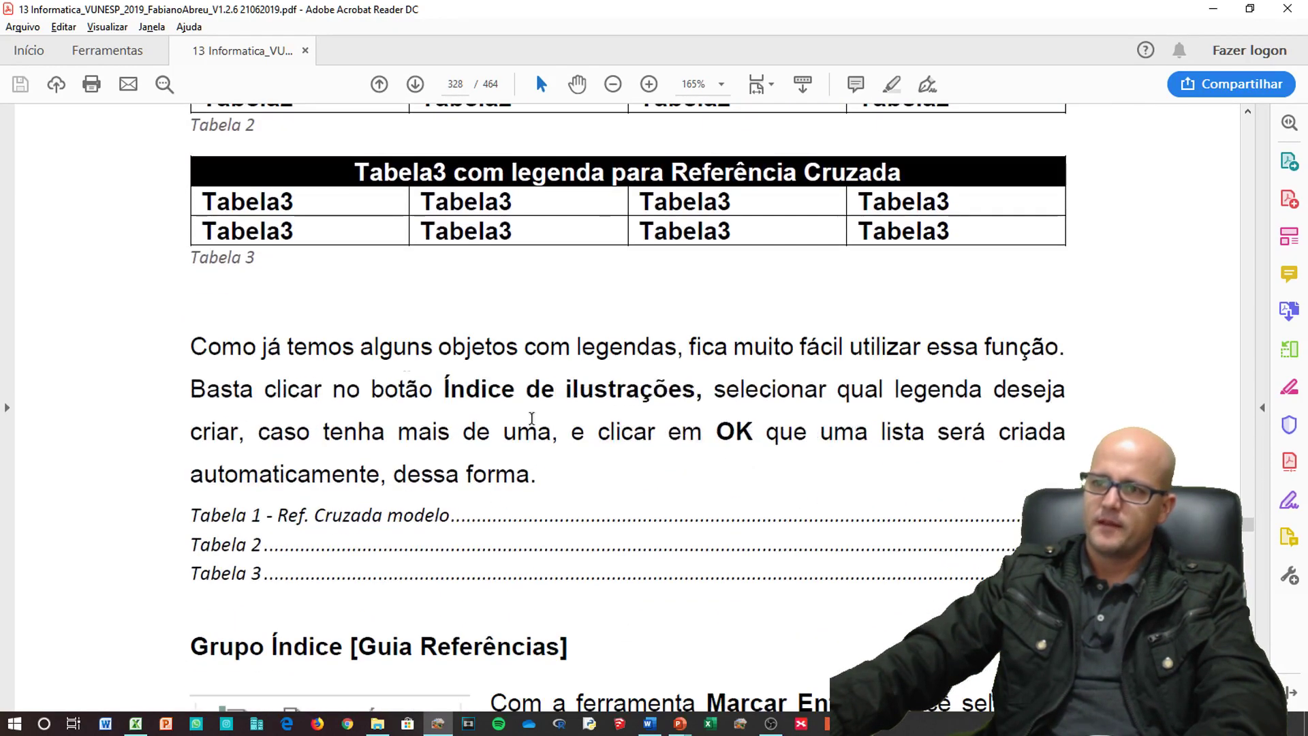
{"action": "left_click", "coordinate": [1288, 9]}
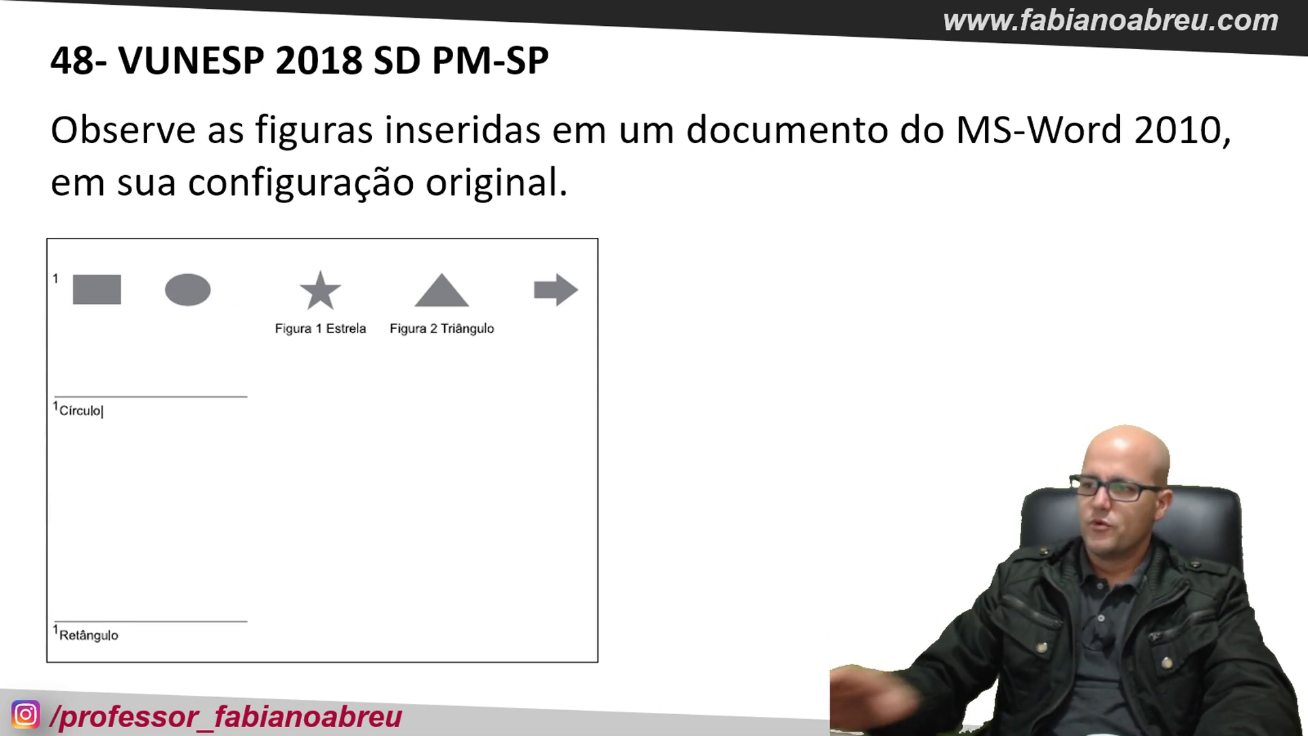
- Switch to Correção word legenda.docx in Word and examine its illustration index and captioned shapes against the slide of question 48
{"action": "key", "text": "alt+Tab"}
{"action": "key", "text": "Tab"}
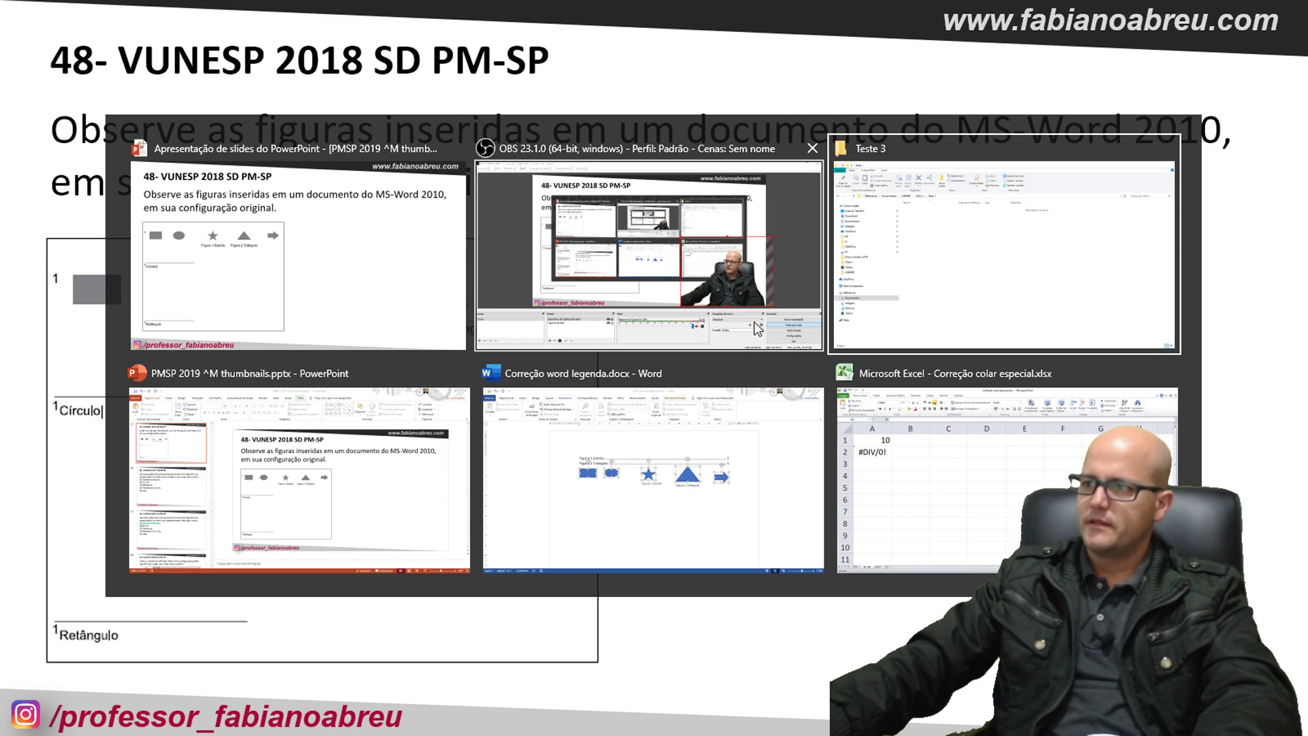
{"action": "key", "text": "Tab"}
{"action": "key", "text": "Tab"}
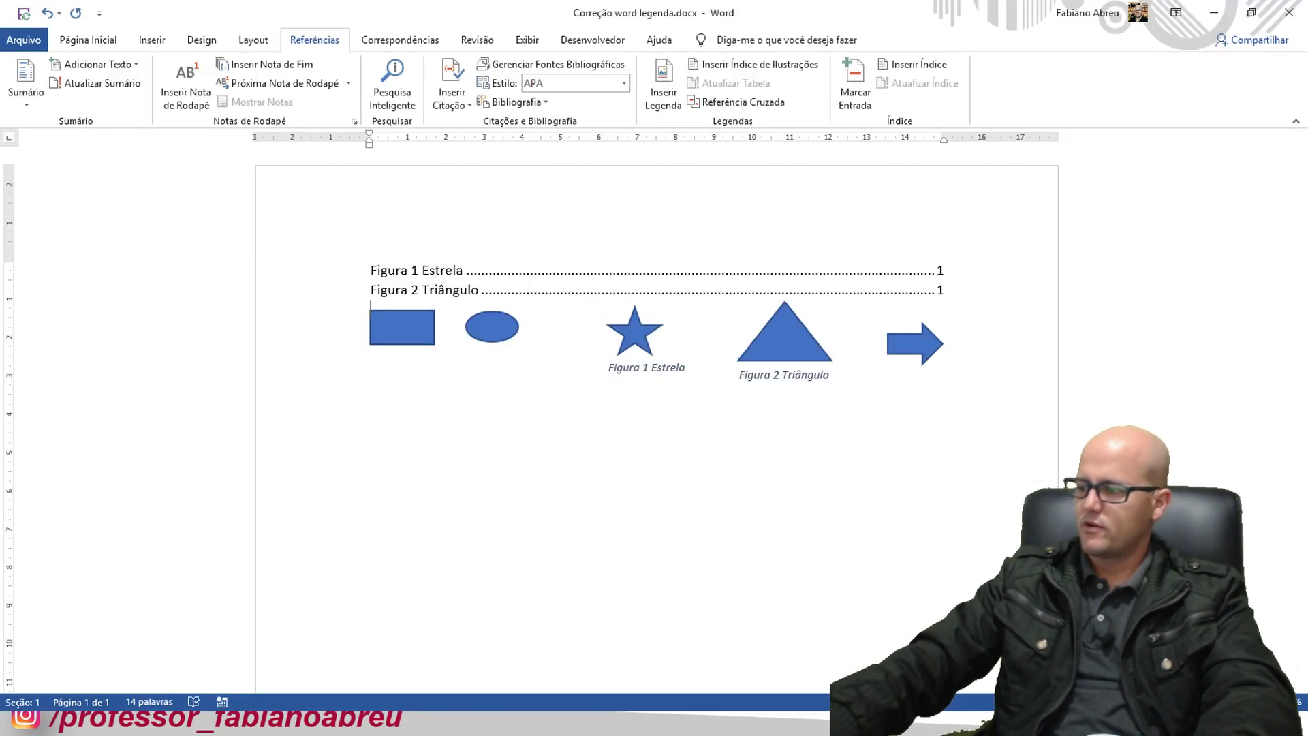
{"action": "scroll", "coordinate": [920, 534], "scroll_direction": "up", "scroll_amount": 3}
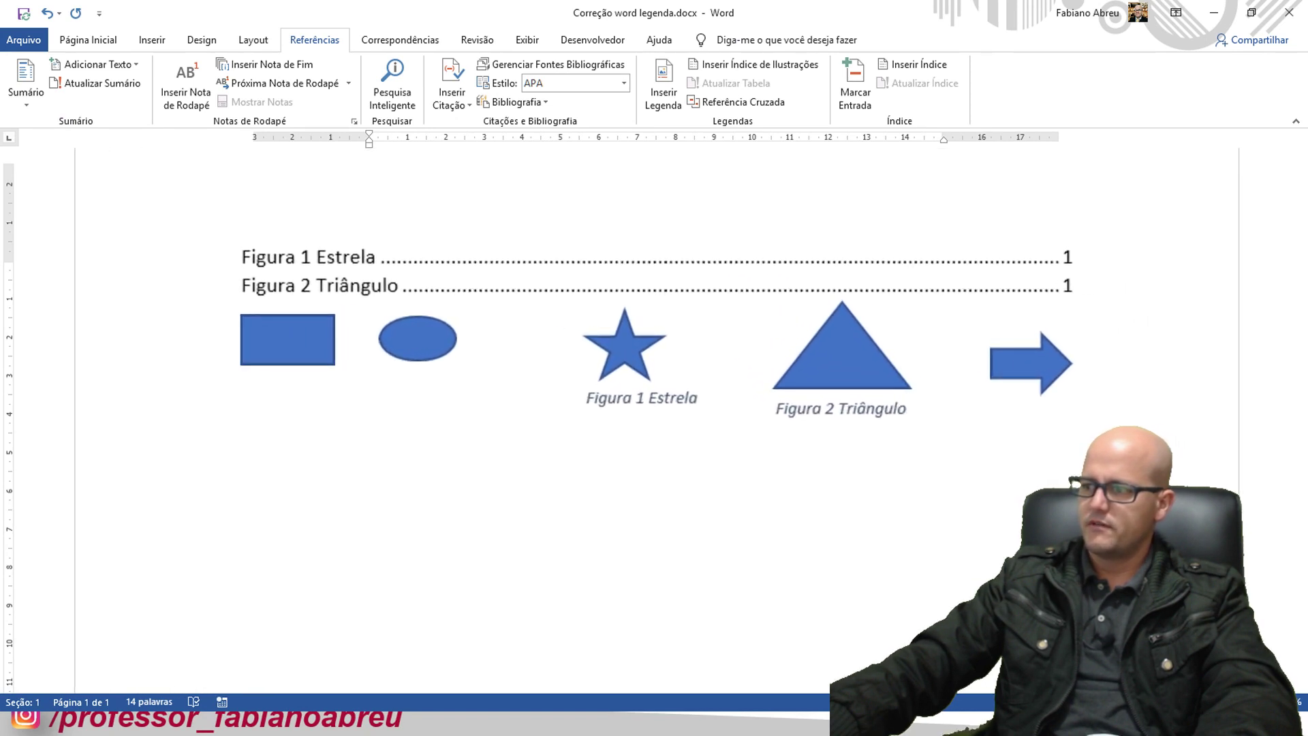
{"action": "scroll", "coordinate": [920, 535], "scroll_direction": "up", "scroll_amount": 2}
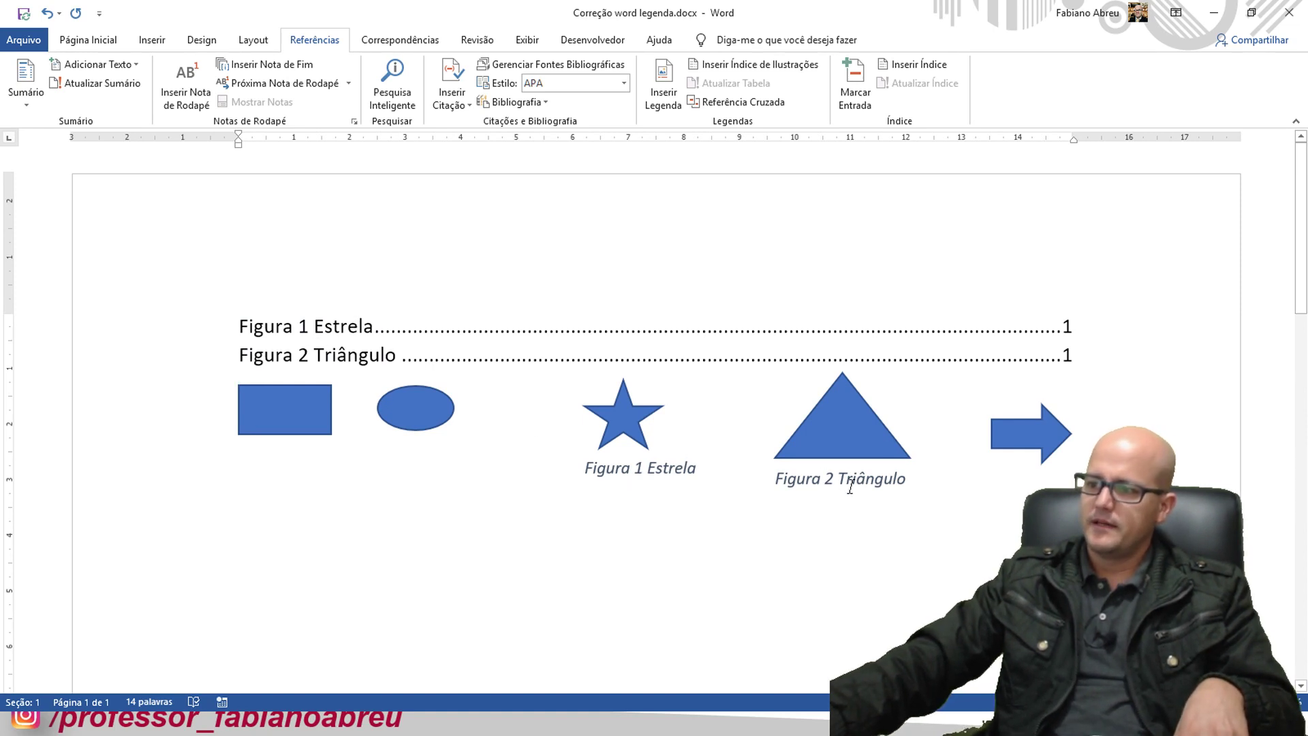
{"action": "key", "text": "alt+Tab"}
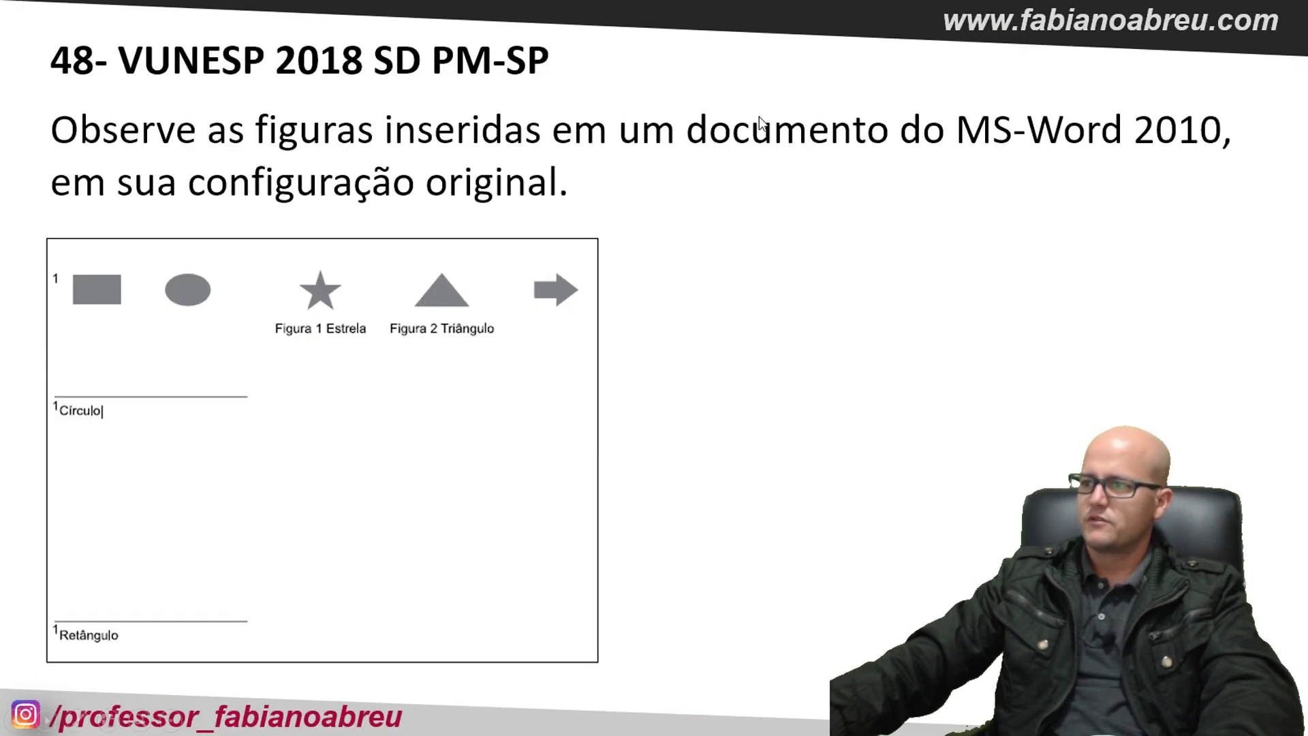
{"action": "left_click", "coordinate": [640, 384]}
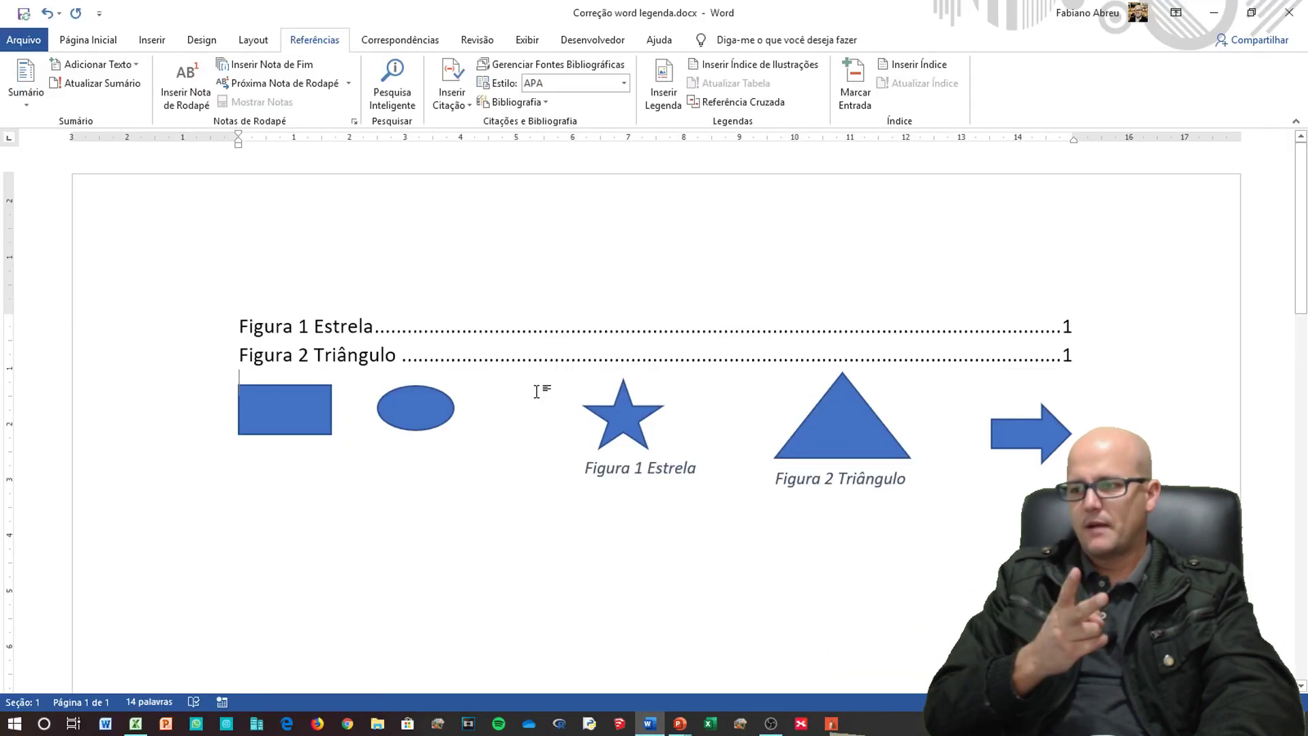
{"action": "scroll", "coordinate": [579, 386], "scroll_direction": "down", "scroll_amount": 2}
{"action": "scroll", "coordinate": [585, 393], "scroll_direction": "up", "scroll_amount": 1}
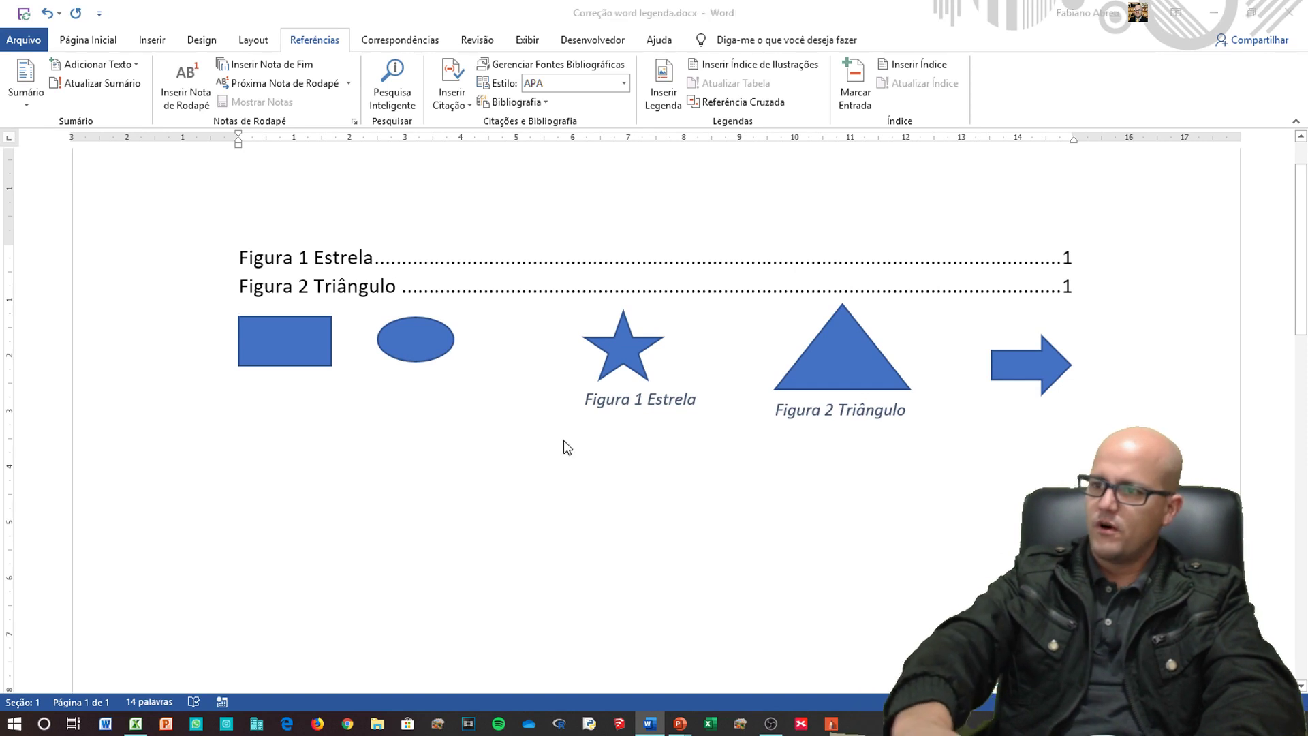
{"action": "key", "text": "alt+Tab"}
{"action": "key", "text": "alt+Tab"}
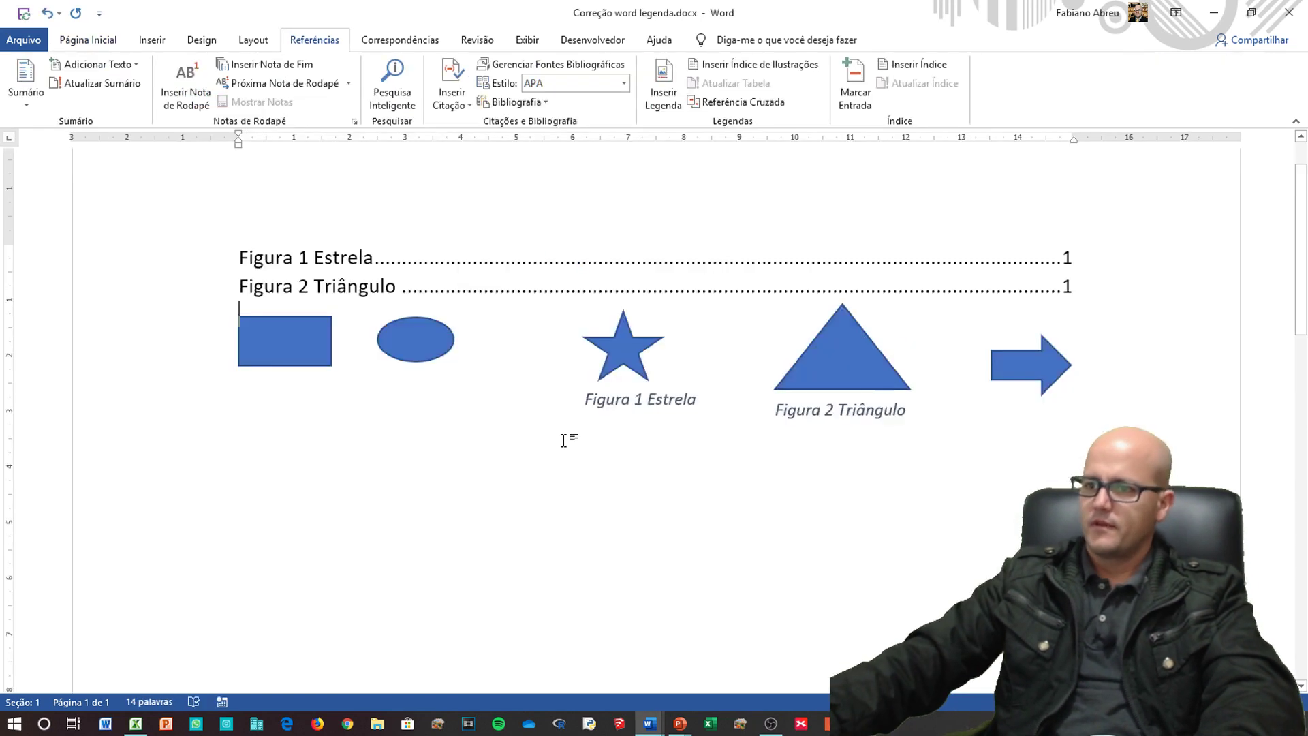
- Copy the arrow, triangle, star, ellipse and rectangle together into a new blank document
{"action": "left_click", "coordinate": [1004, 375]}
{"action": "left_click", "coordinate": [846, 364], "text": "shift"}
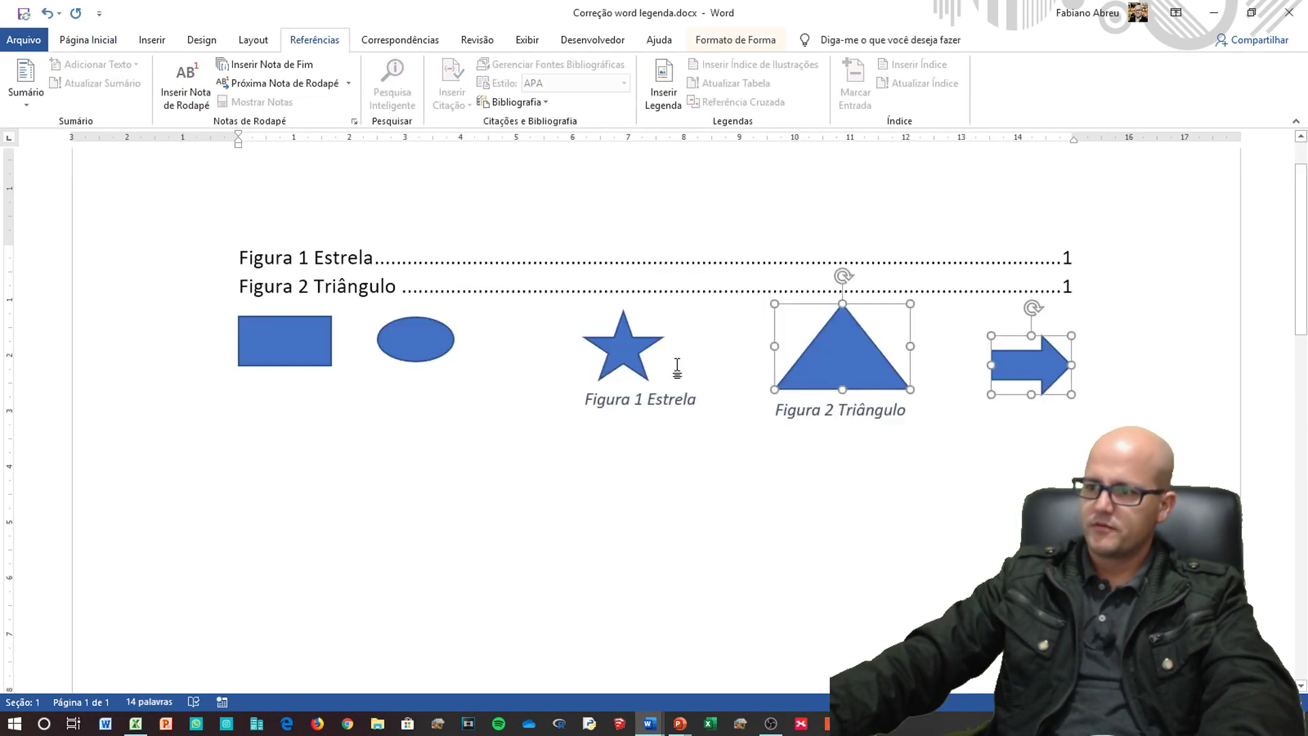
{"action": "left_click", "coordinate": [640, 366], "text": "shift"}
{"action": "left_click", "coordinate": [440, 351], "text": "shift"}
{"action": "left_click", "coordinate": [286, 343], "text": "shift"}
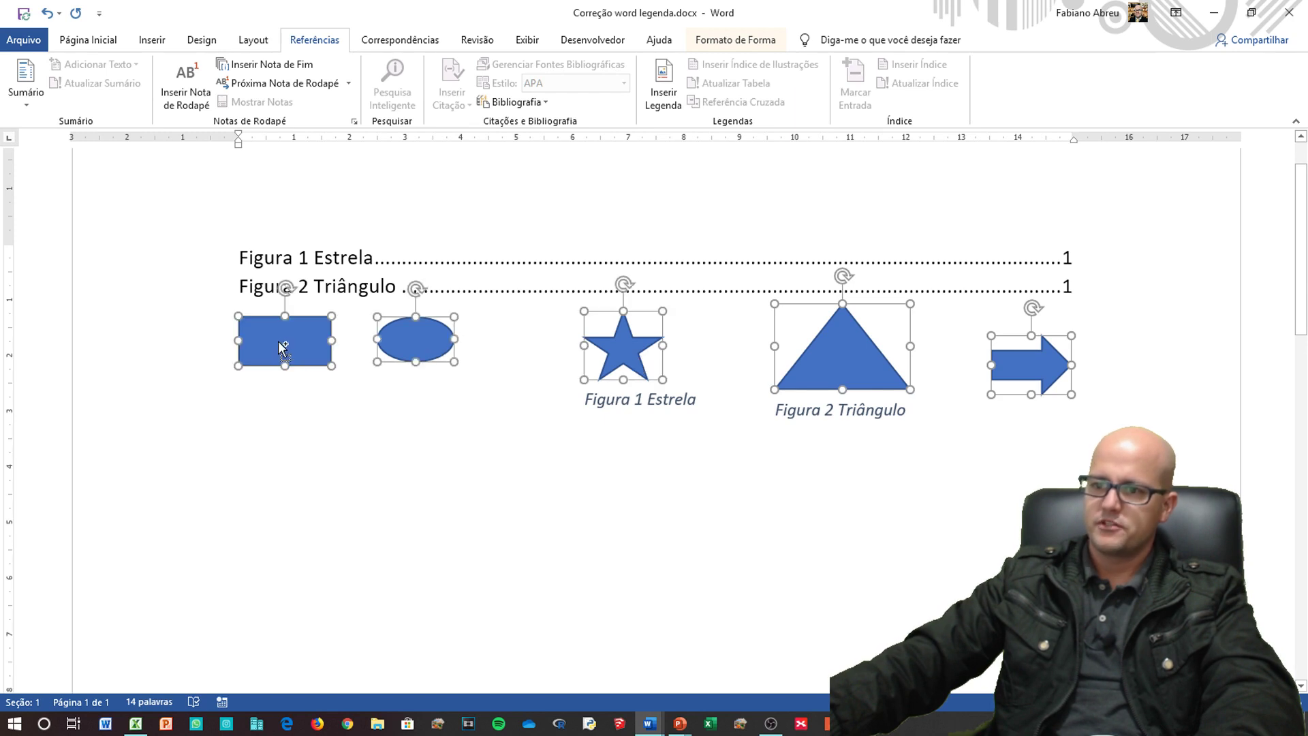
{"action": "key", "text": "ctrl+c"}
{"action": "key", "text": "ctrl+n"}
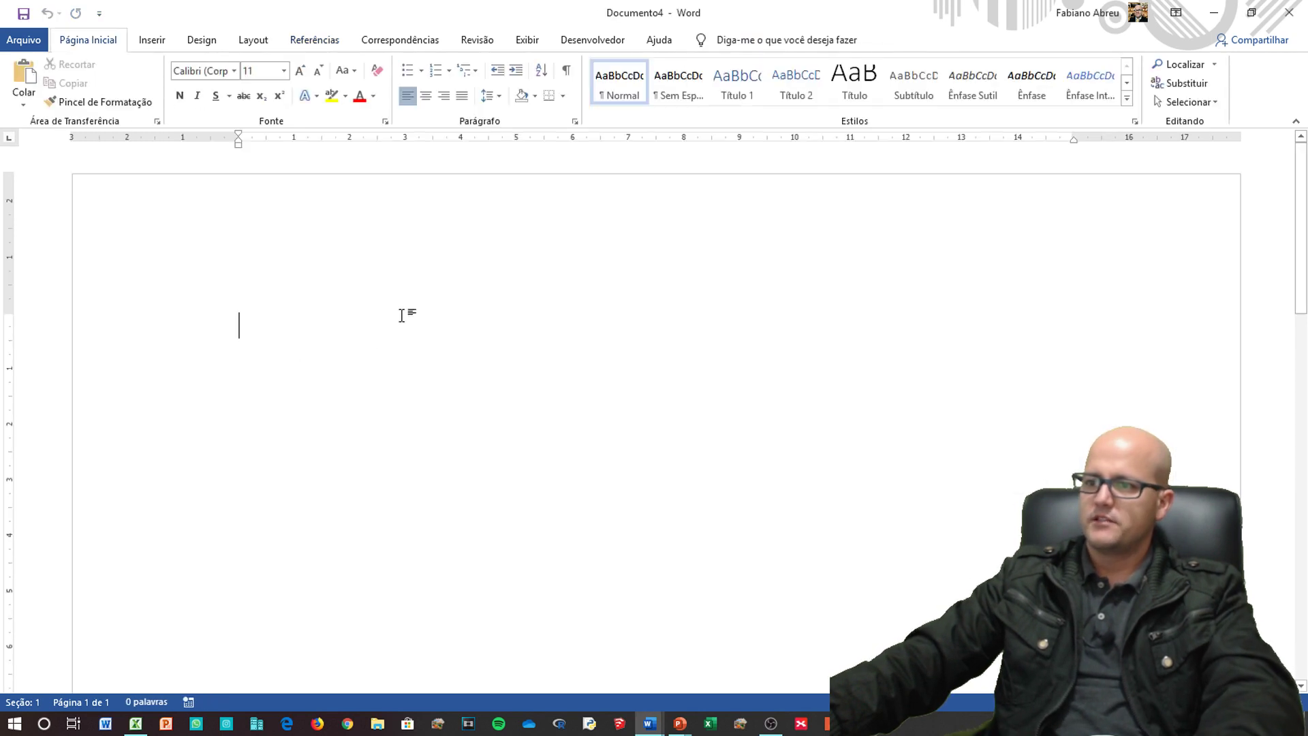
{"action": "key", "text": "ctrl+v"}
{"action": "left_click", "coordinate": [504, 489]}
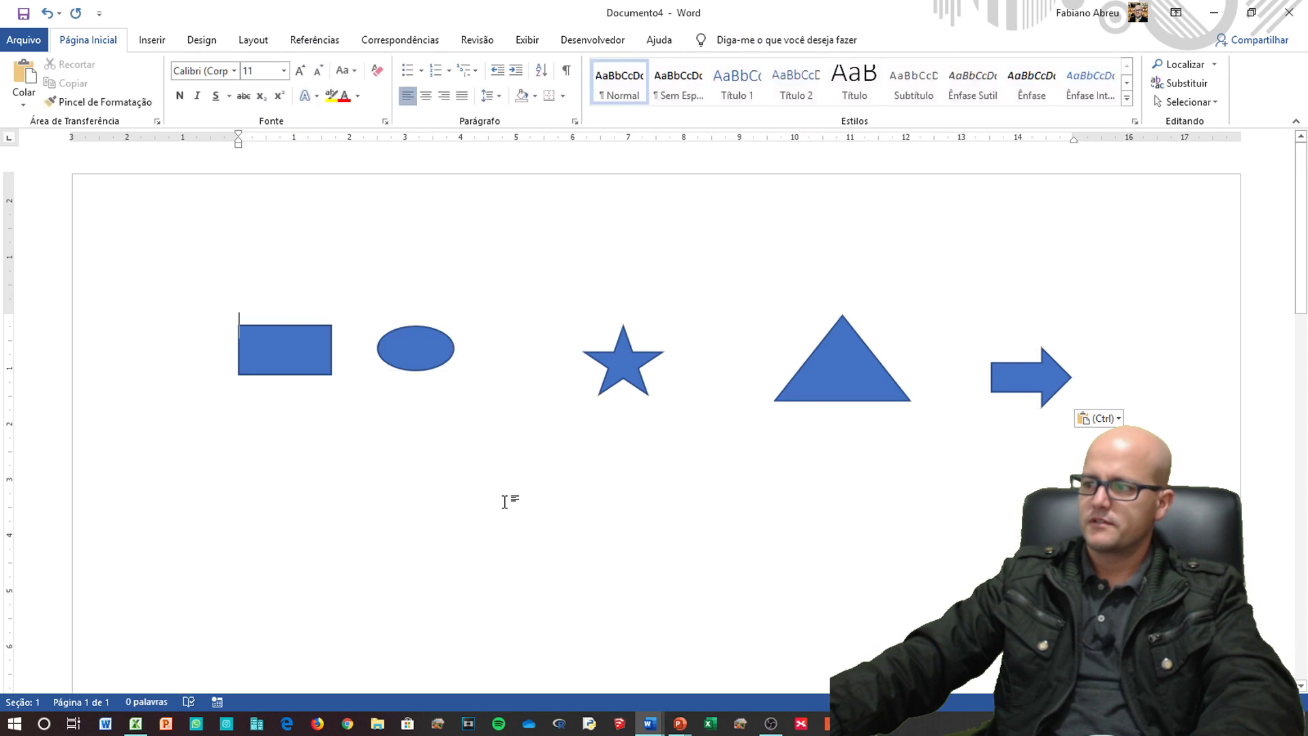
- Add the caption "Figura 1 Estrela" below the star, using the Figura label
{"action": "left_click", "coordinate": [619, 368]}
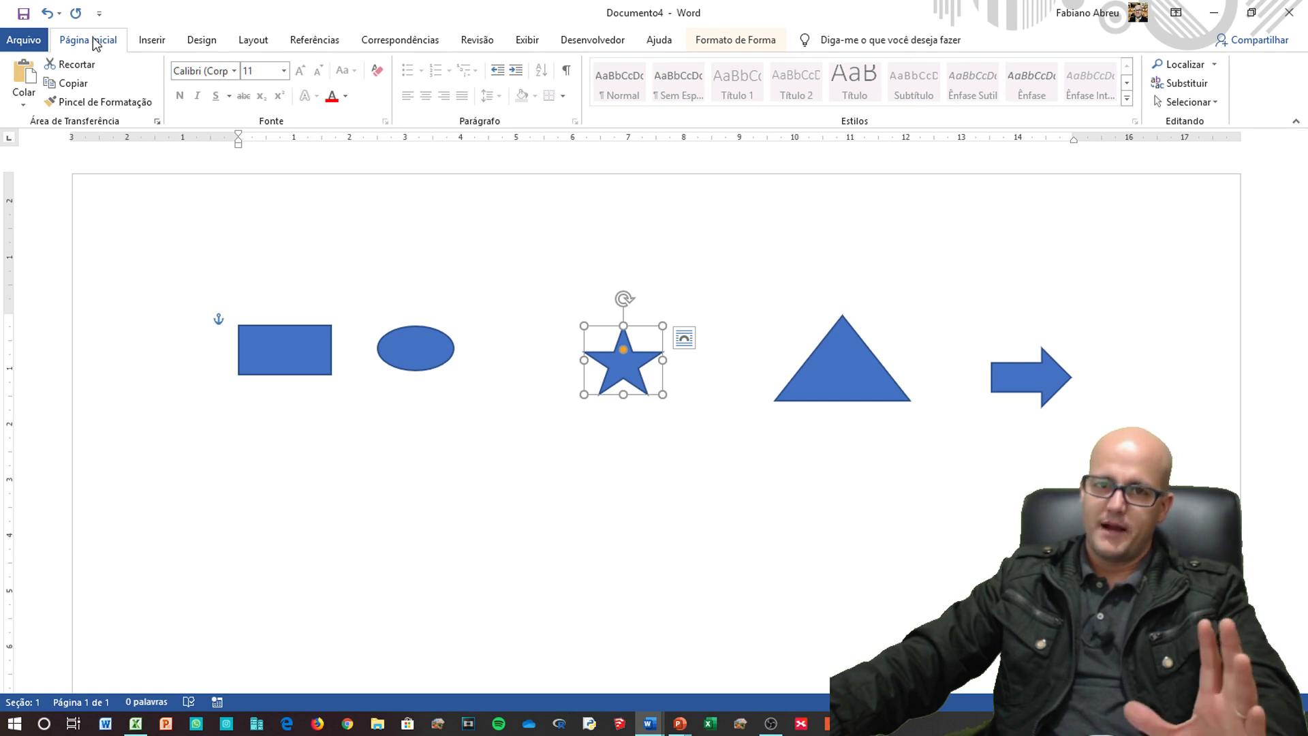
{"action": "left_click", "coordinate": [317, 45]}
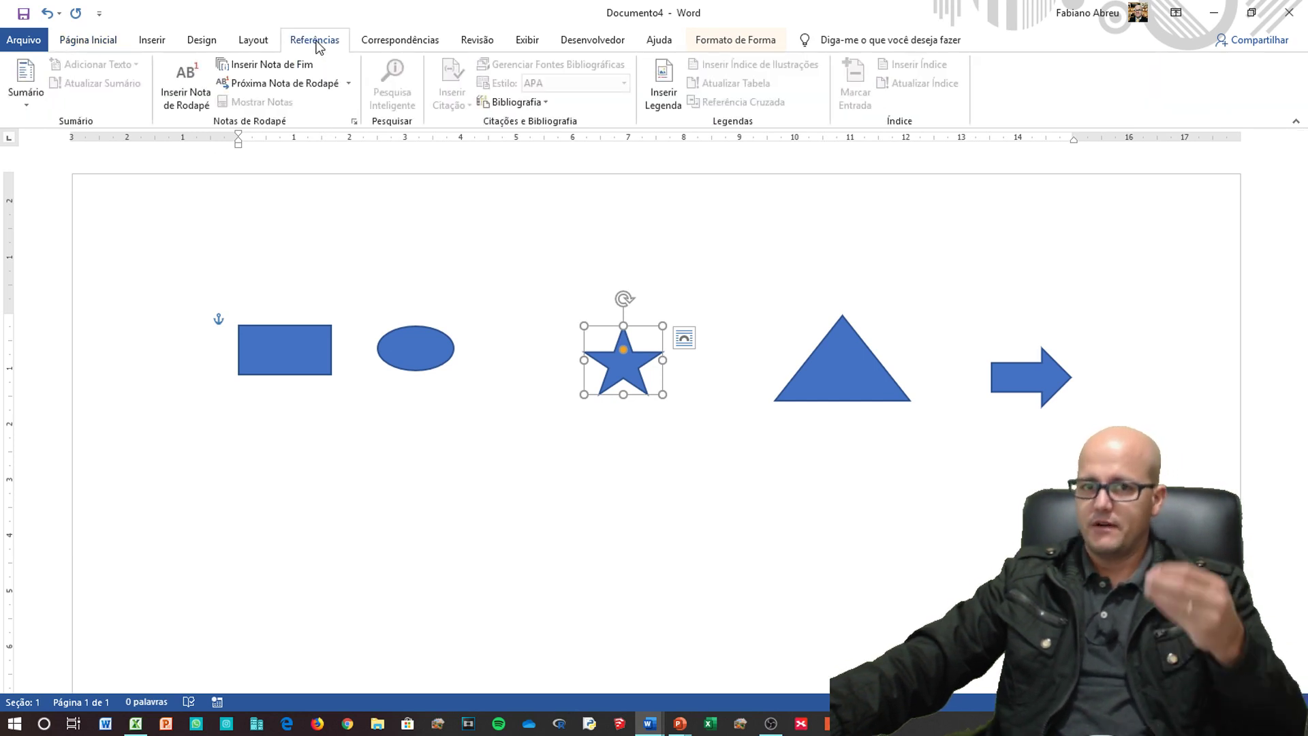
{"action": "left_click", "coordinate": [663, 85]}
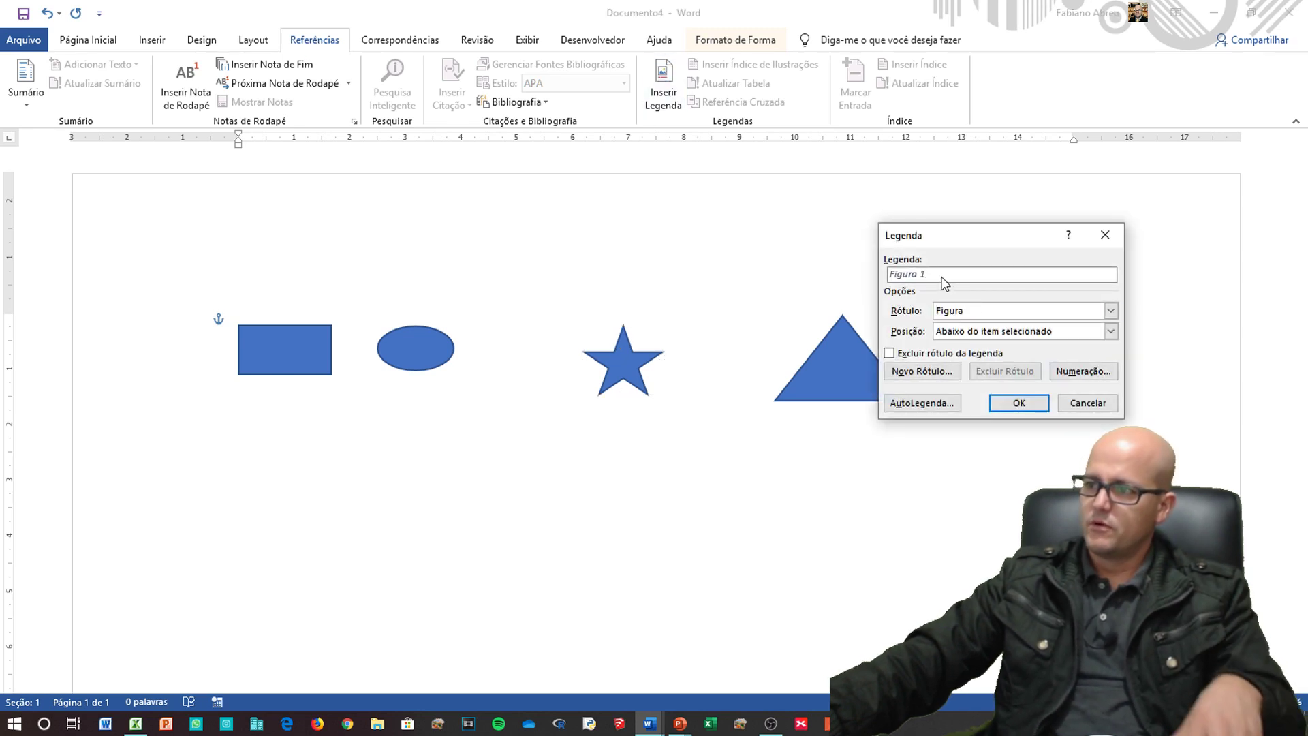
{"action": "type", "text": "Estrela"}
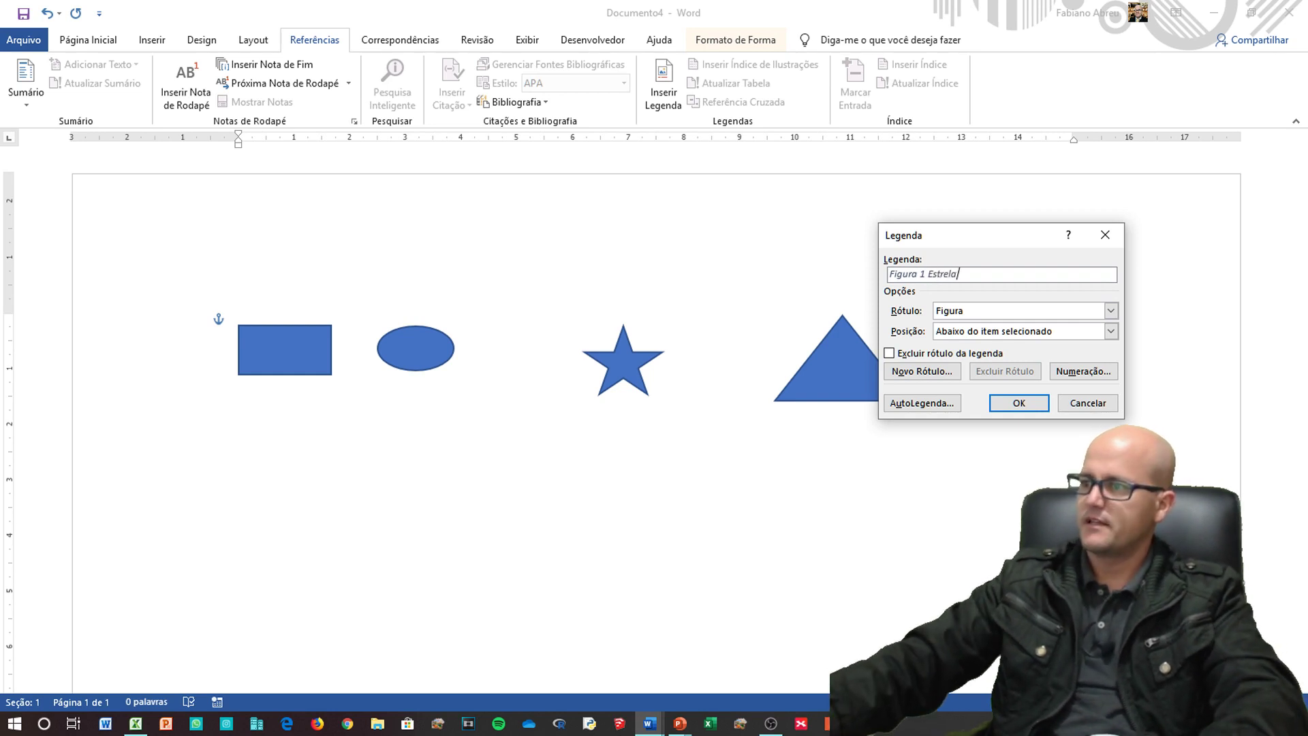
{"action": "left_click", "coordinate": [1022, 403]}
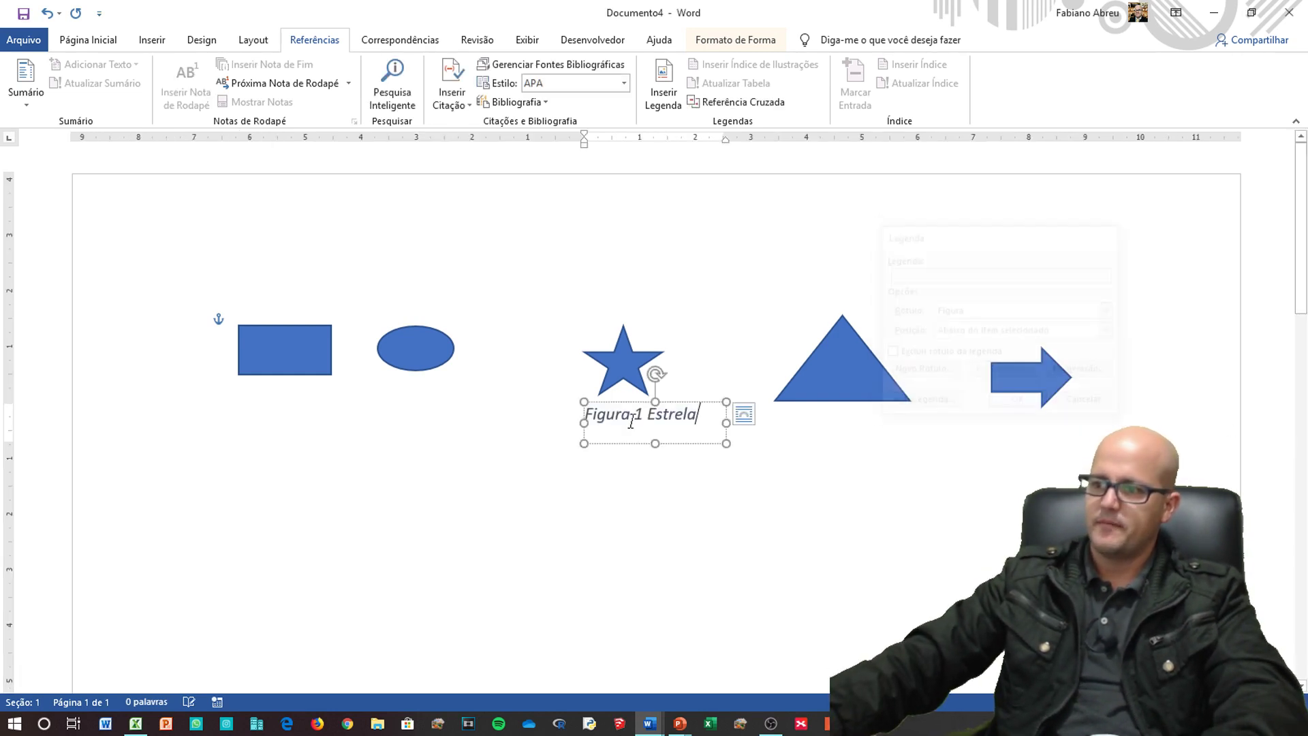
{"action": "left_click", "coordinate": [691, 514]}
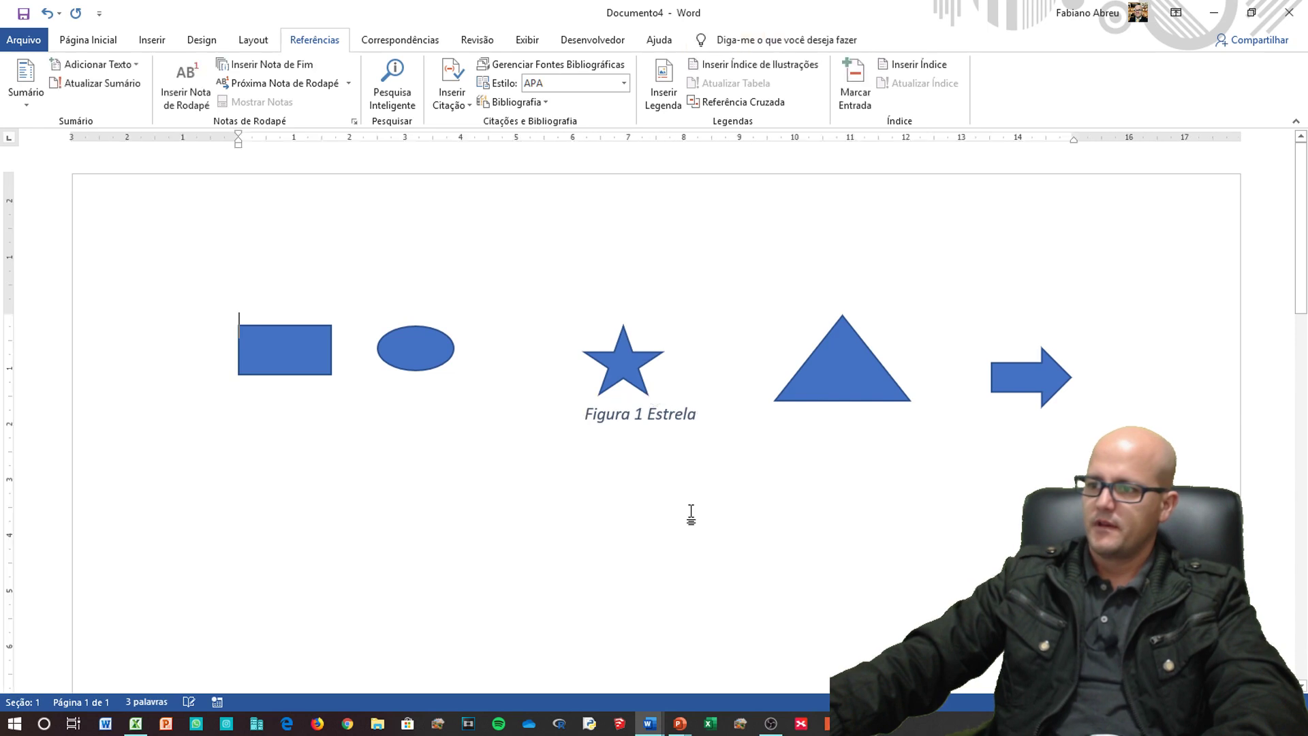
- Add the caption "Figura 2 Triângulo" below the triangle, using the Figura label
{"action": "left_click", "coordinate": [821, 372]}
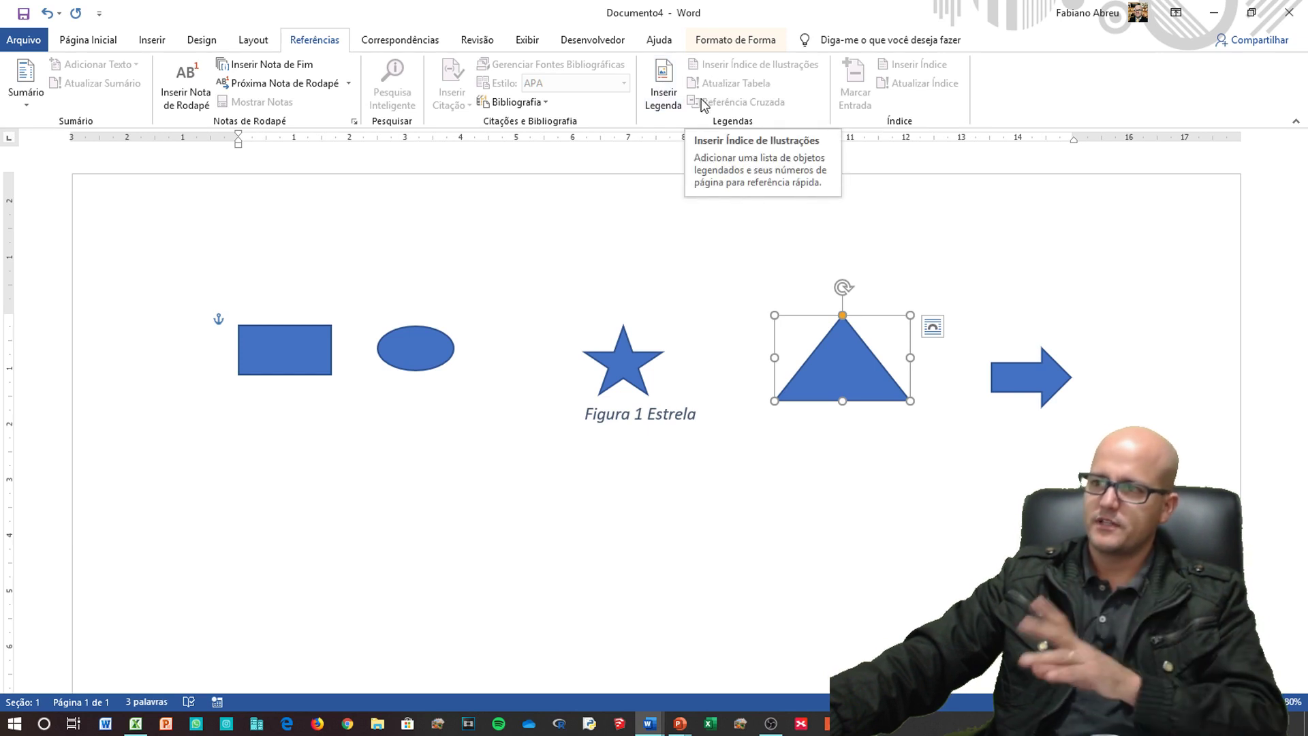
{"action": "left_click", "coordinate": [663, 85]}
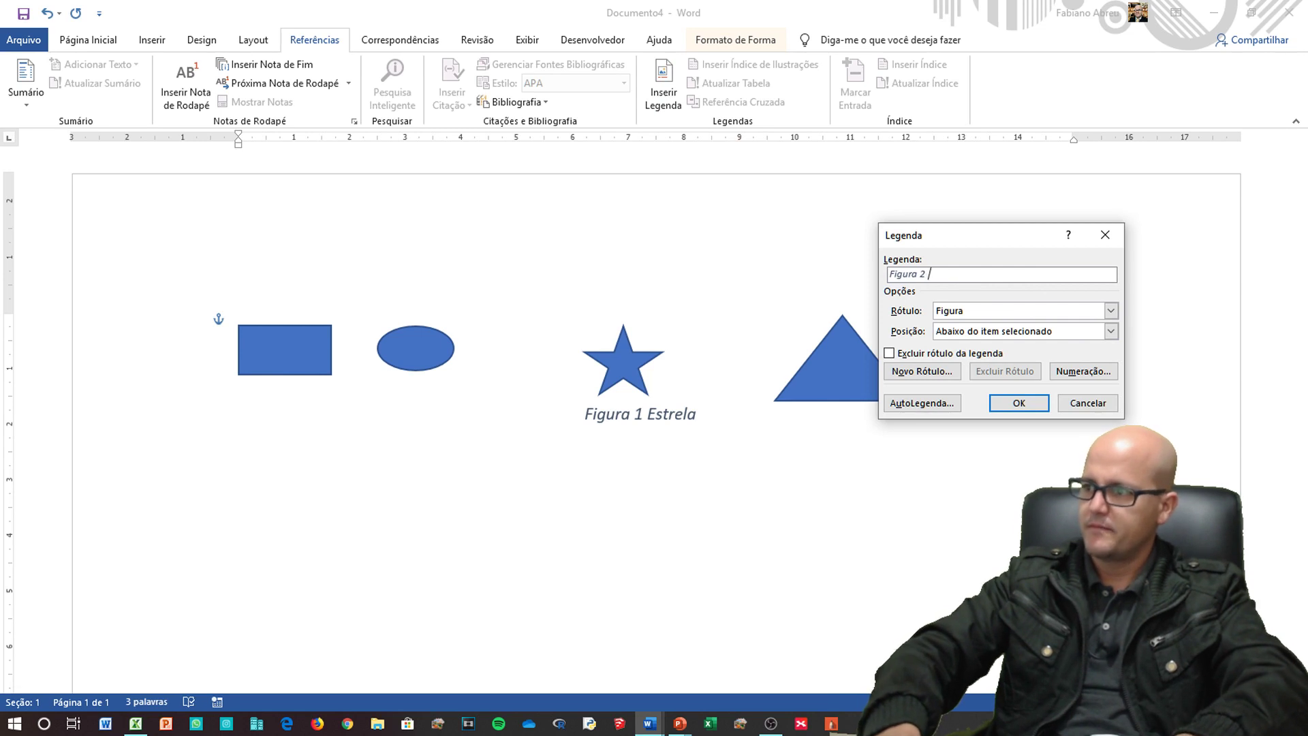
{"action": "type", "text": "Tri"}
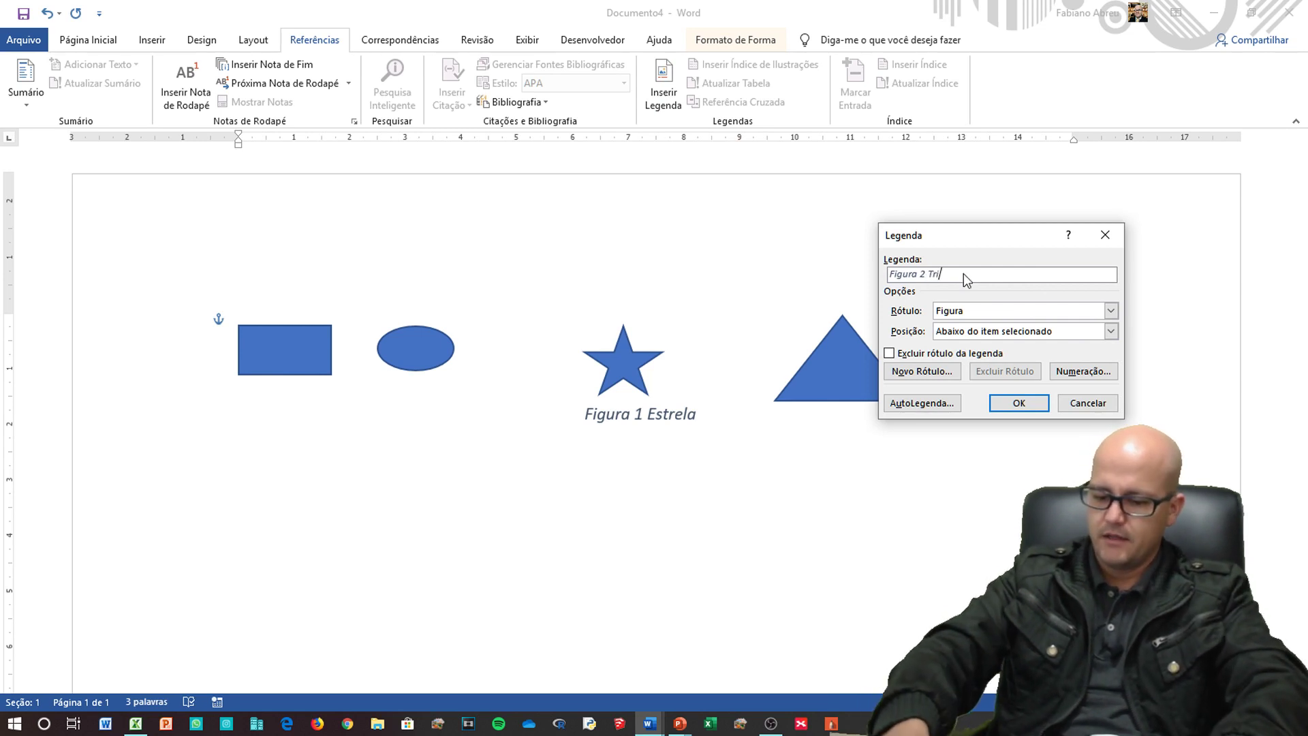
{"action": "type", "text": "ângulo"}
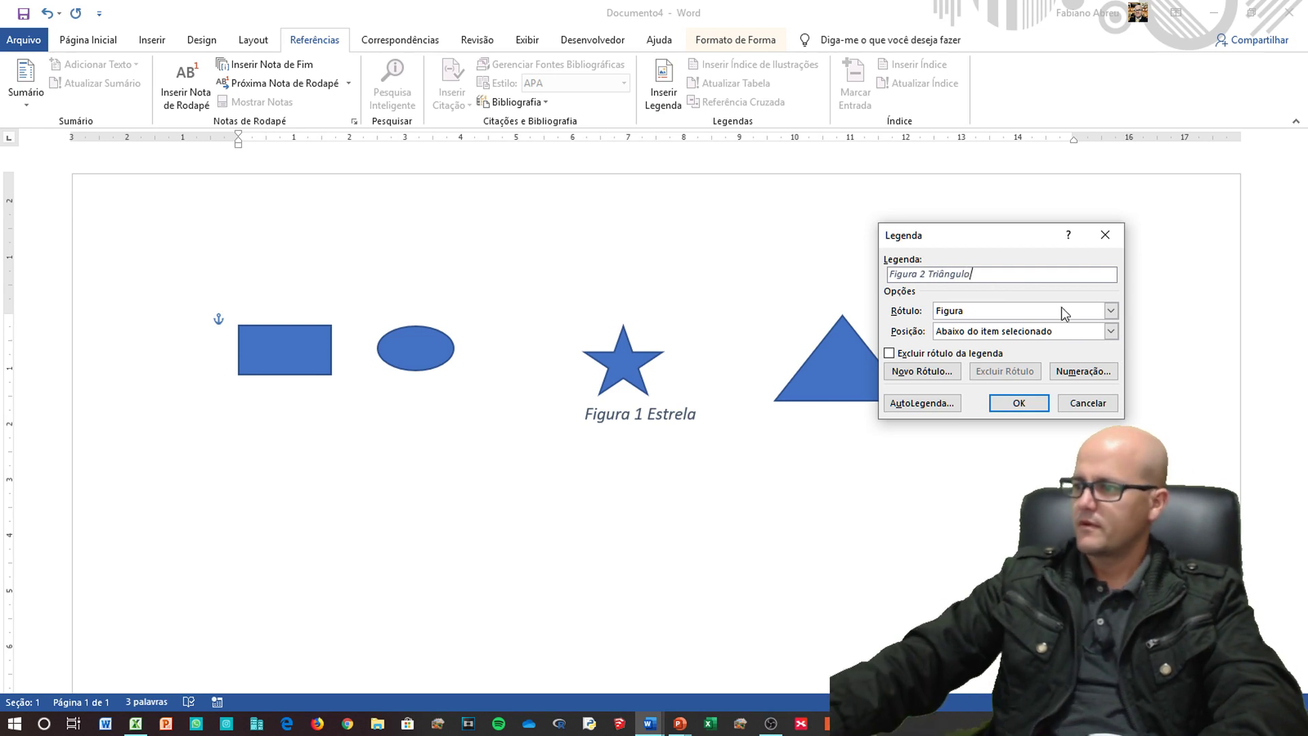
{"action": "left_click", "coordinate": [1018, 403]}
- Insert an index of illustrations for the Figura captions at the start of the document, with the default template format
{"action": "left_click", "coordinate": [740, 513]}
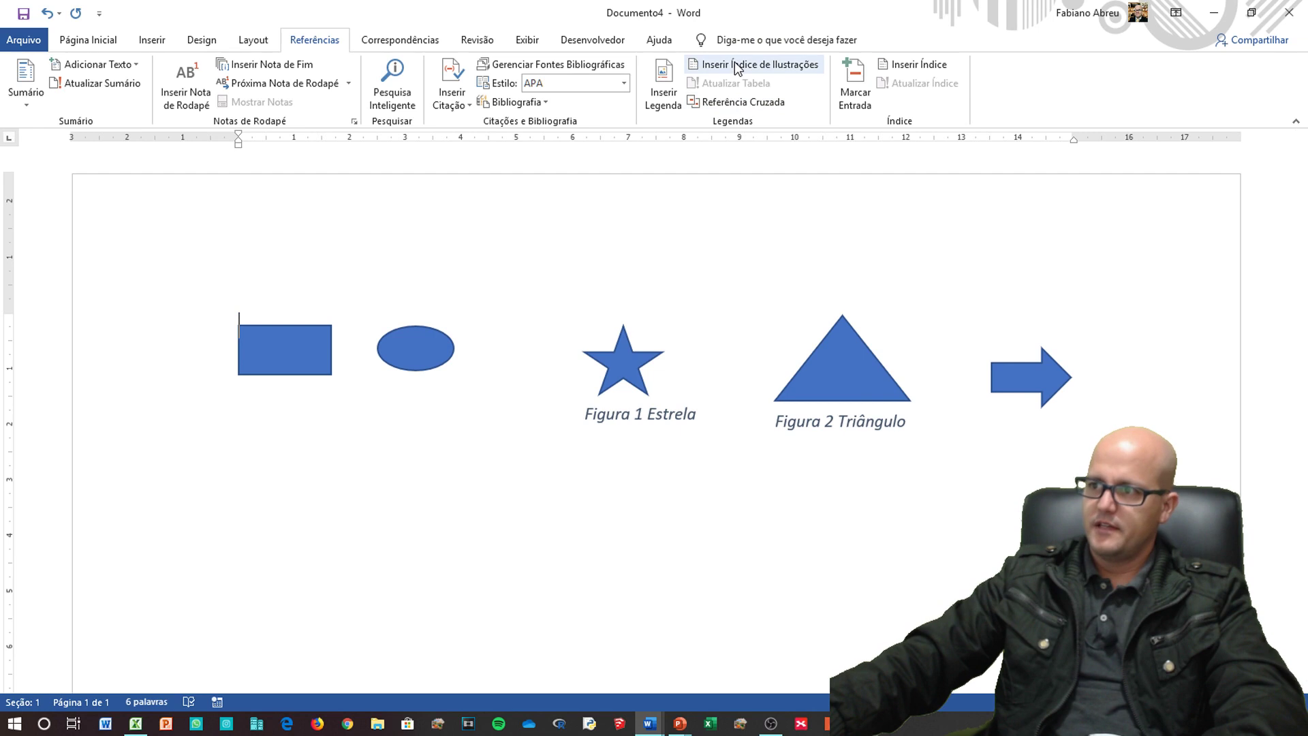
{"action": "left_click", "coordinate": [736, 66]}
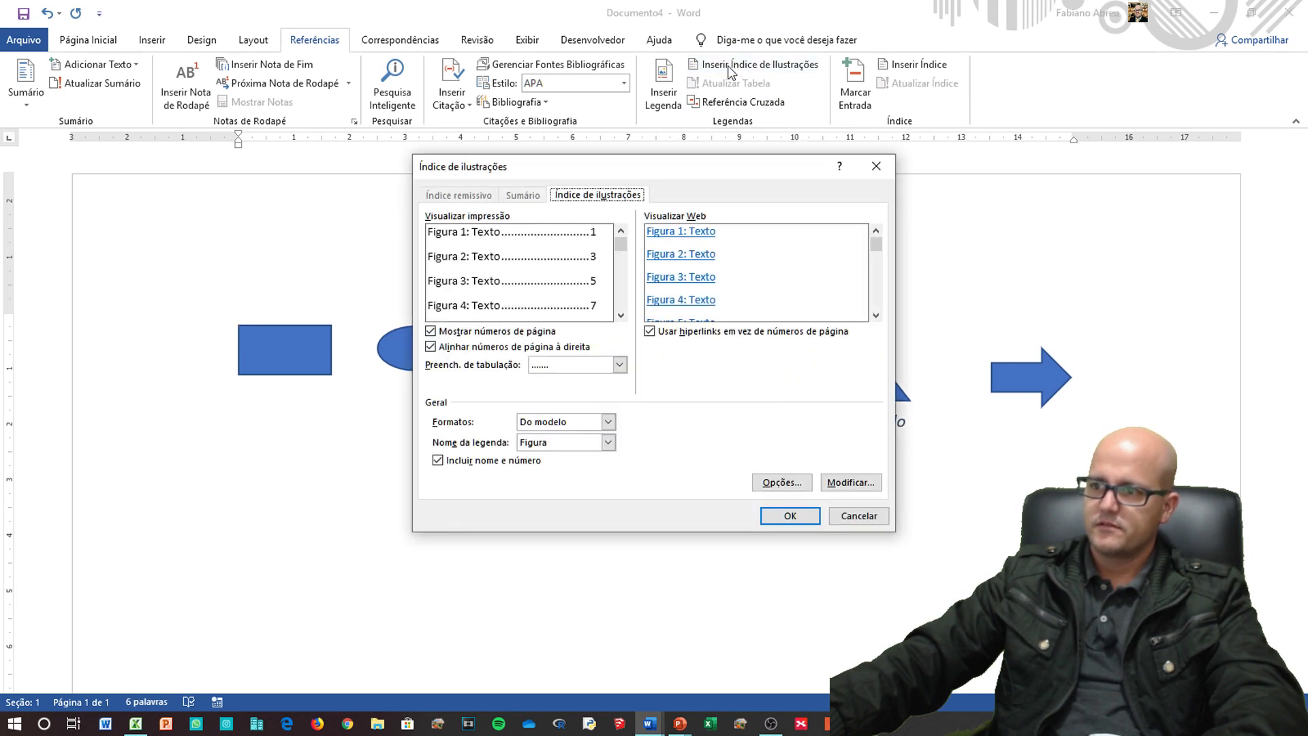
{"action": "left_click", "coordinate": [791, 516]}
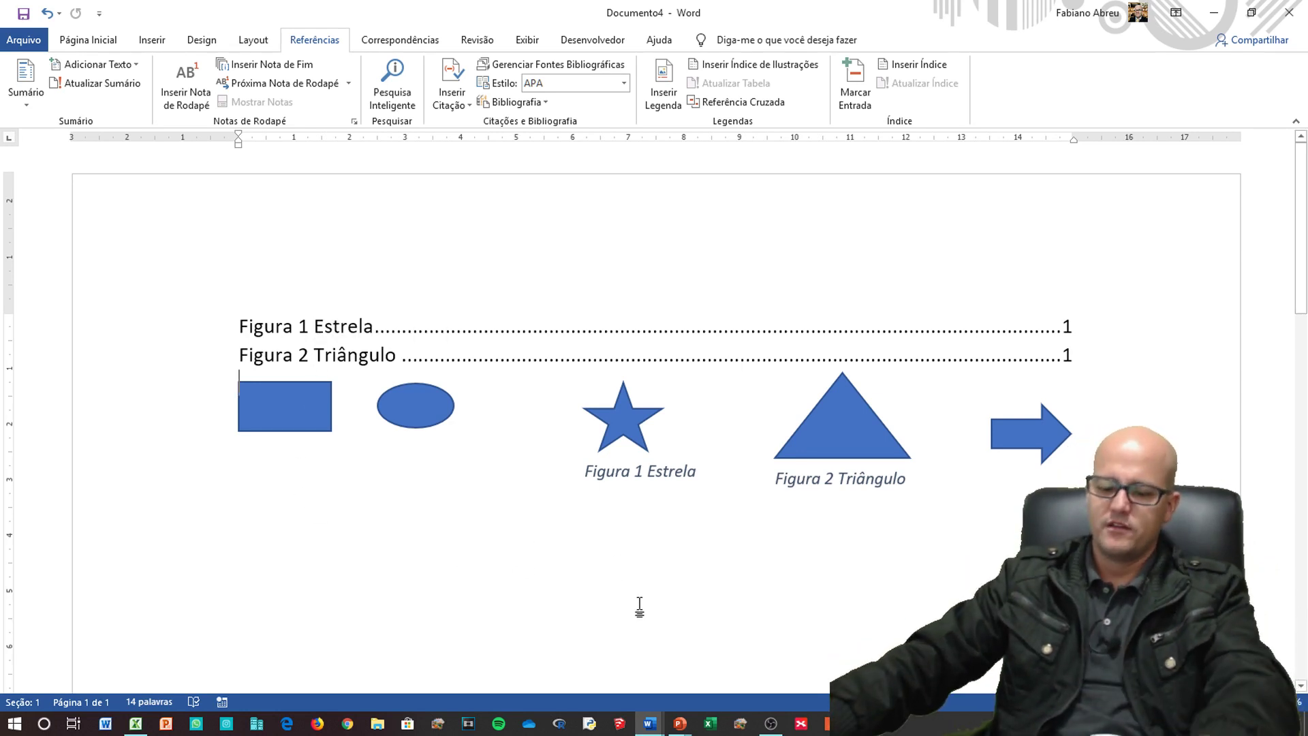
- Close the new document without saving and reveal the correct answer to question 48 in the PowerPoint slide show
{"action": "left_click", "coordinate": [1293, 14]}
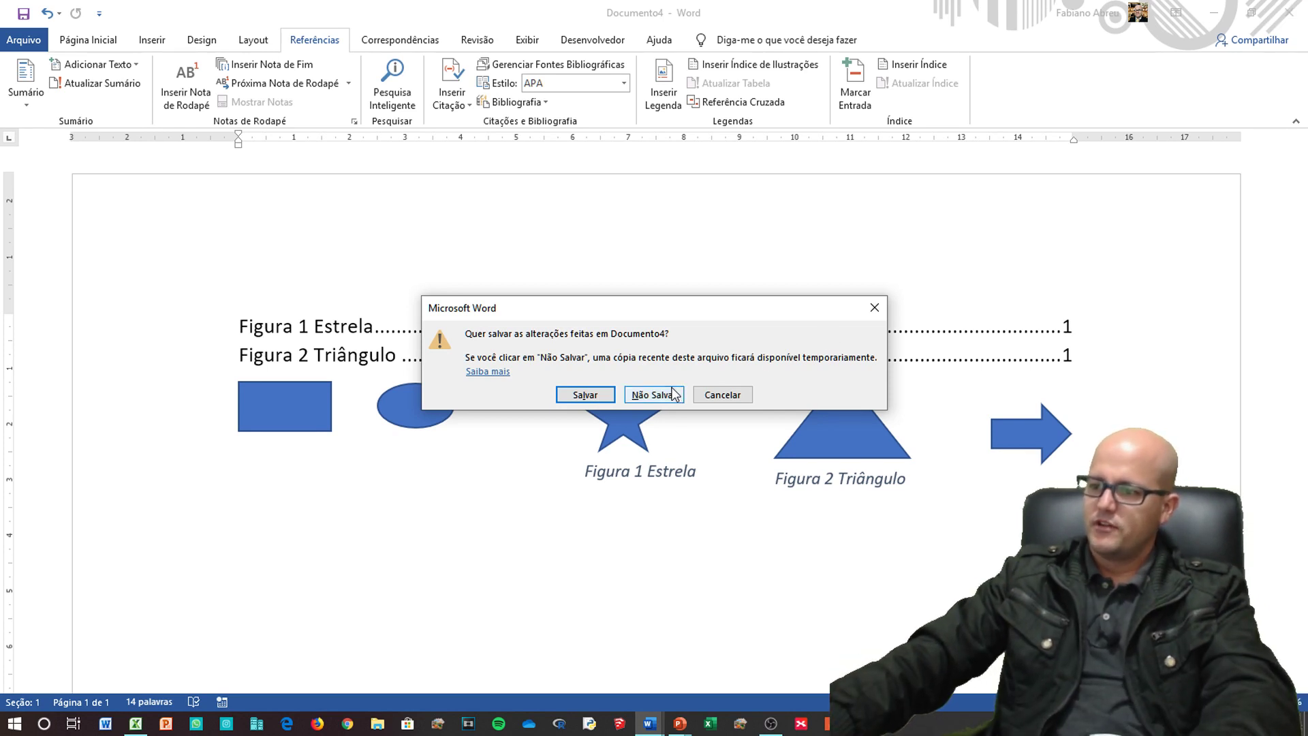
{"action": "left_click", "coordinate": [653, 395]}
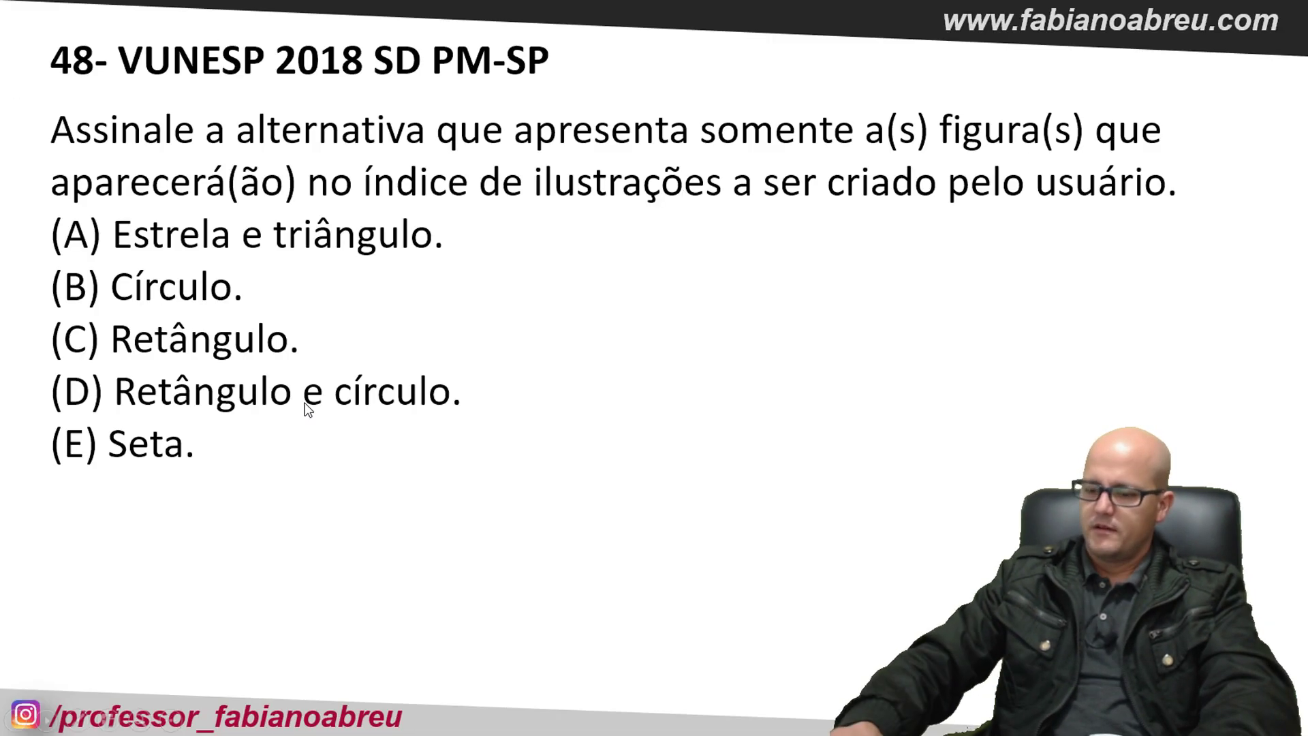
{"action": "left_click", "coordinate": [307, 402]}
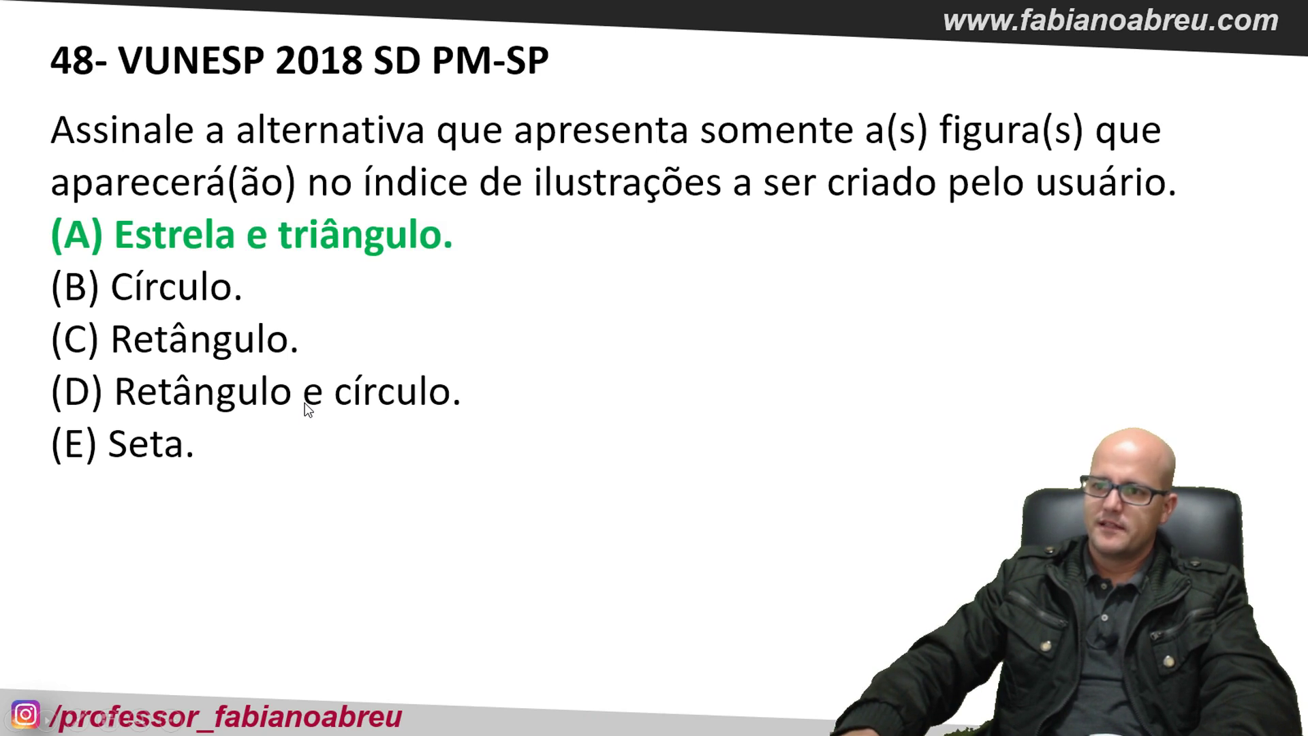